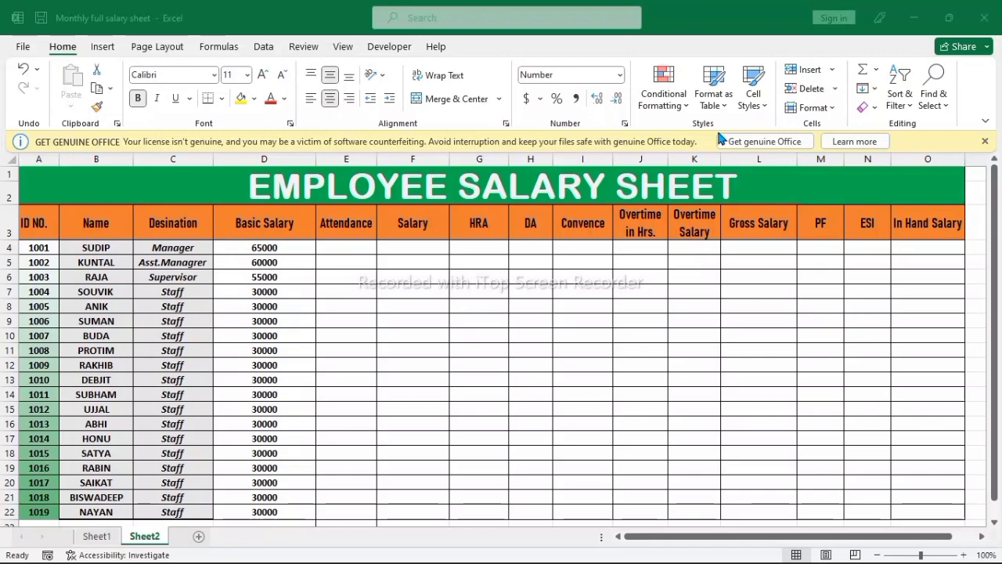
Enter the Attendance values 28, 25, 26, 24, 28 and 29 in cells E4 through E9
text(=)
click(354, 246)
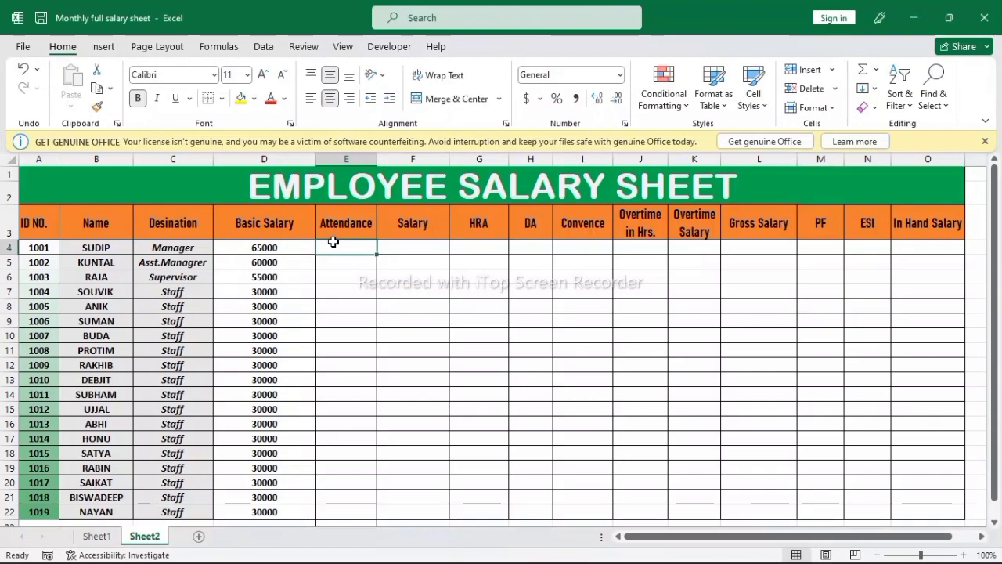
text(28)
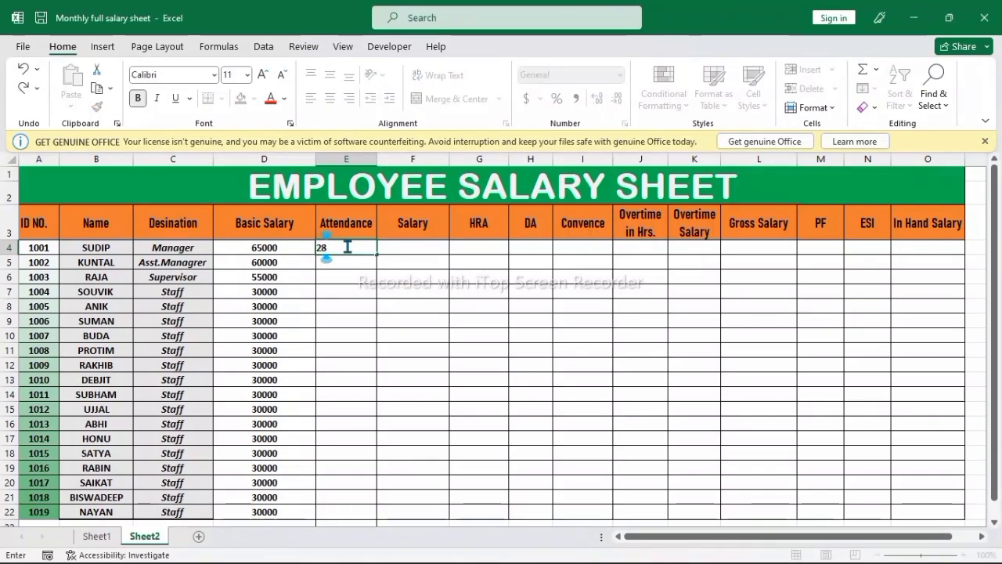
key(Return)
text(25)
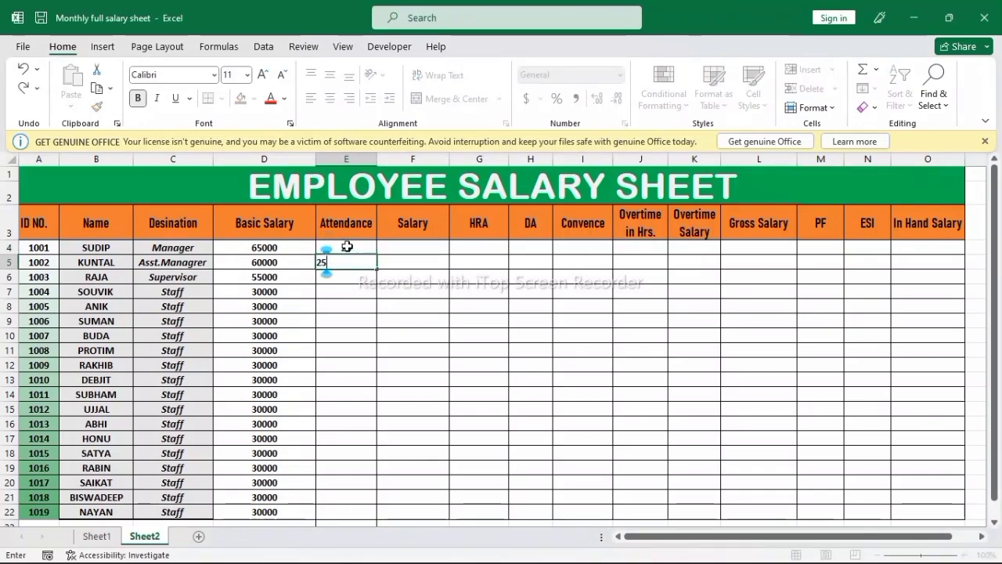
key(Return)
text(26)
key(Return)
text(24)
key(Return)
text(28)
key(Return)
text(29)
key(Return)
Enter the Attendance values 24, 24, 21, 23 and 25 in cells E10 through E14
text(24)
key(Return)
text(24)
key(Return)
text(21)
key(Return)
text(23)
key(Return)
text(25)
key(Return)
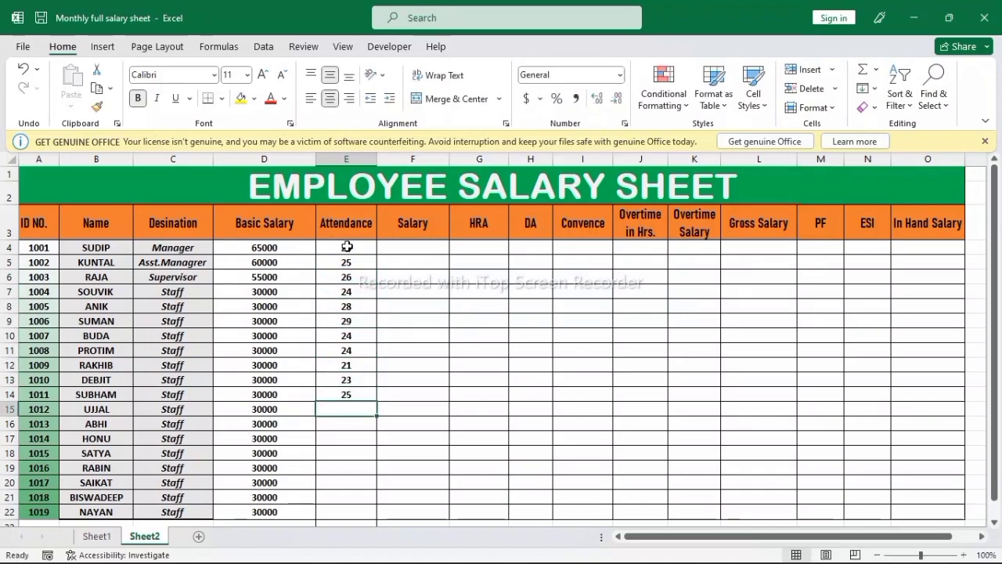
Enter the Attendance values 25, 29, 25 and 25 in cells E15 through E18
text(25)
key(Return)
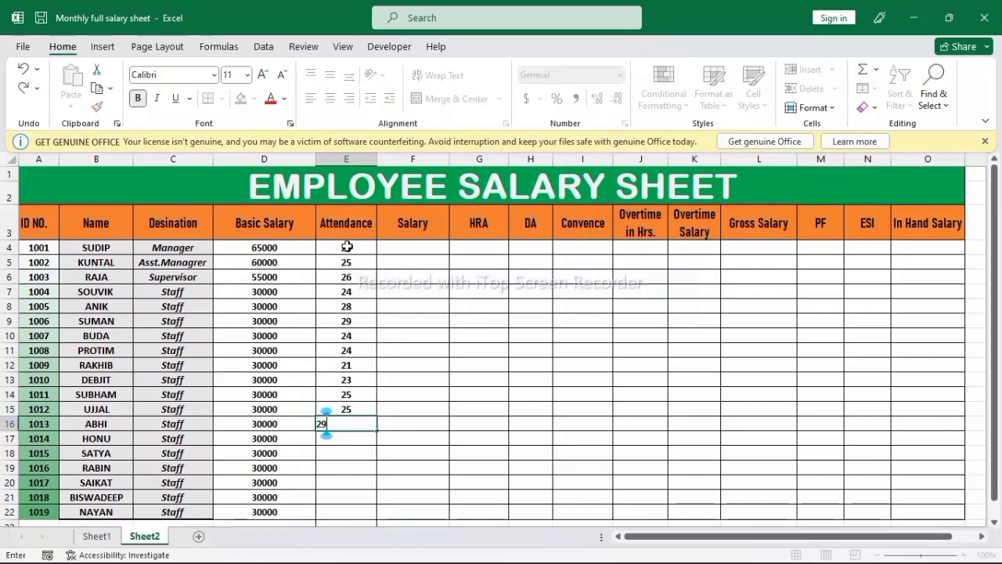
text(29)
key(Return)
text(25)
key(Return)
text(25)
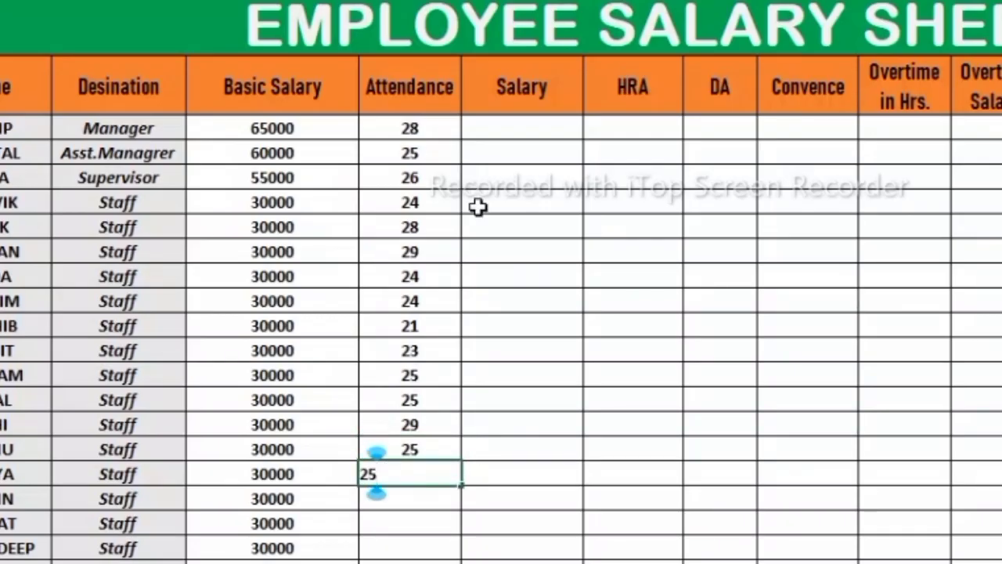
click(521, 254)
Calculate the first employee's Salary in cell F4 with the formula =D4/30*E4
click(543, 135)
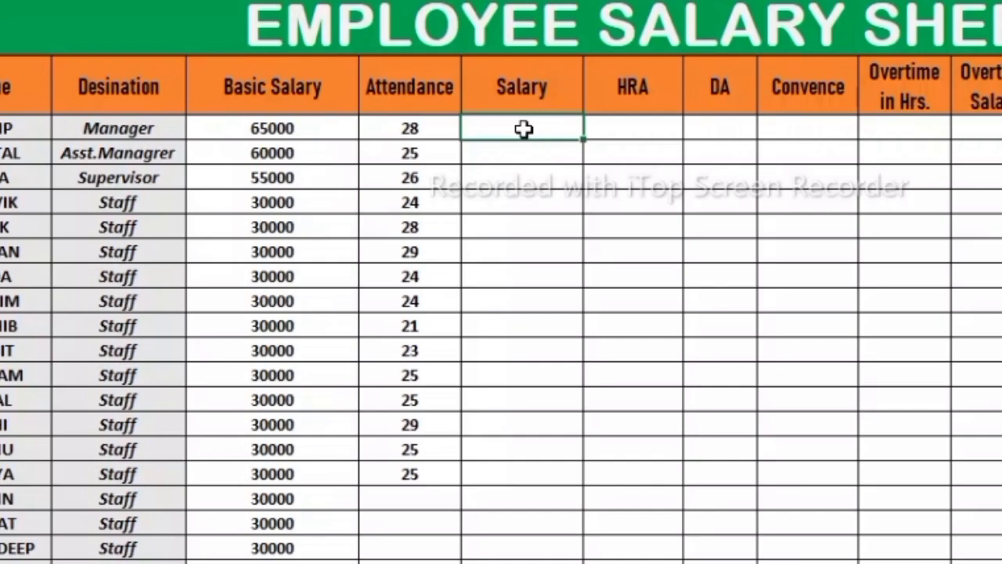
text(=)
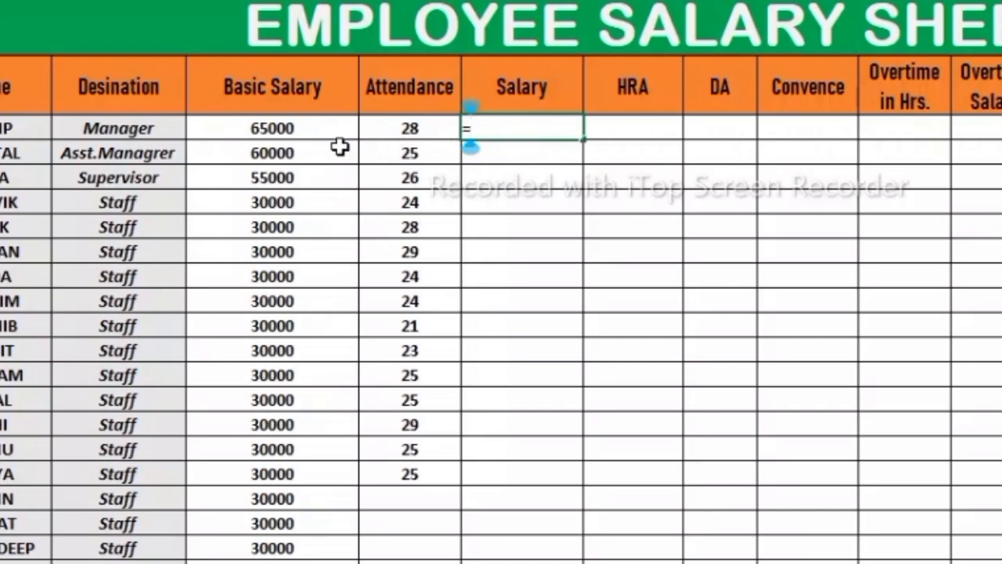
click(334, 128)
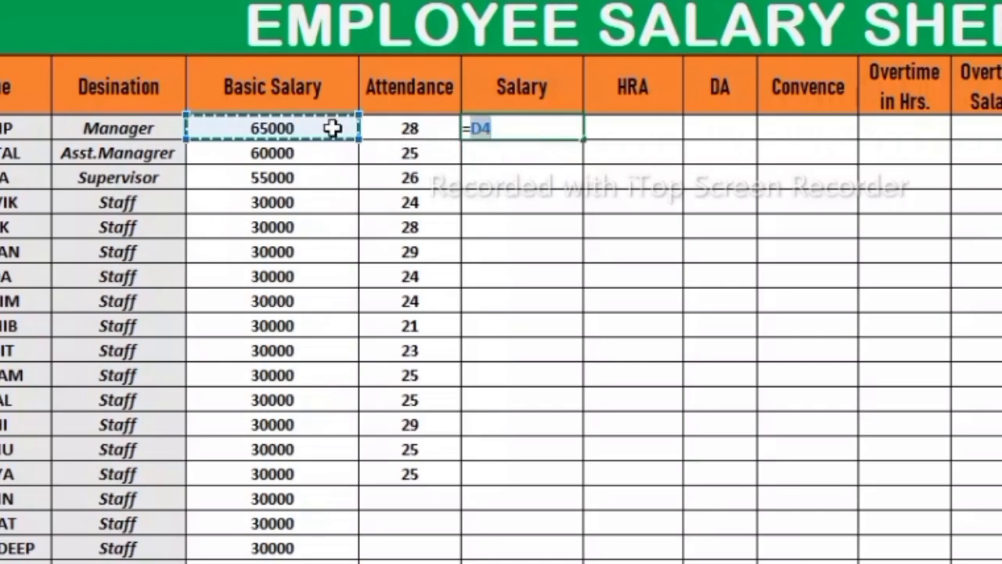
text(/30)
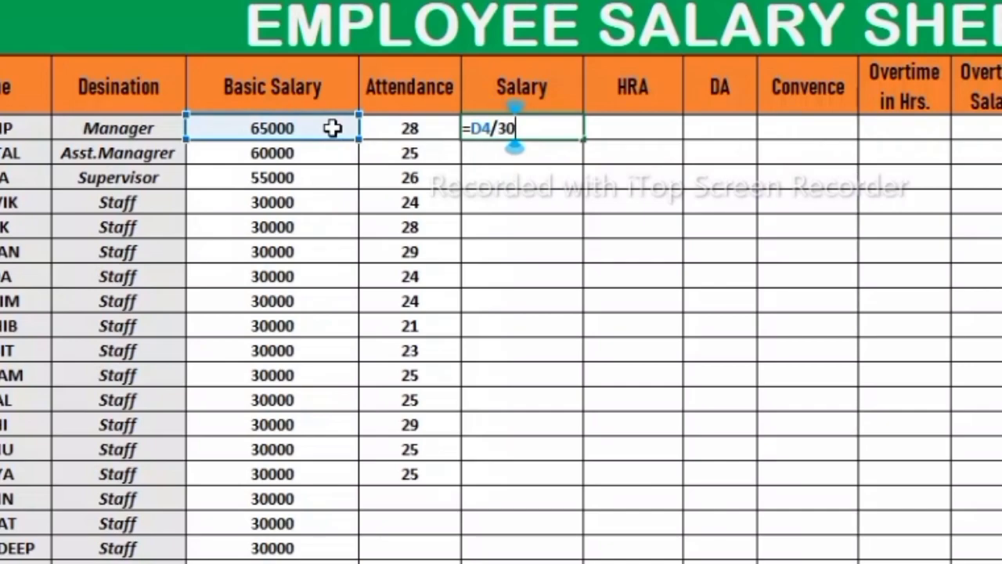
text(*)
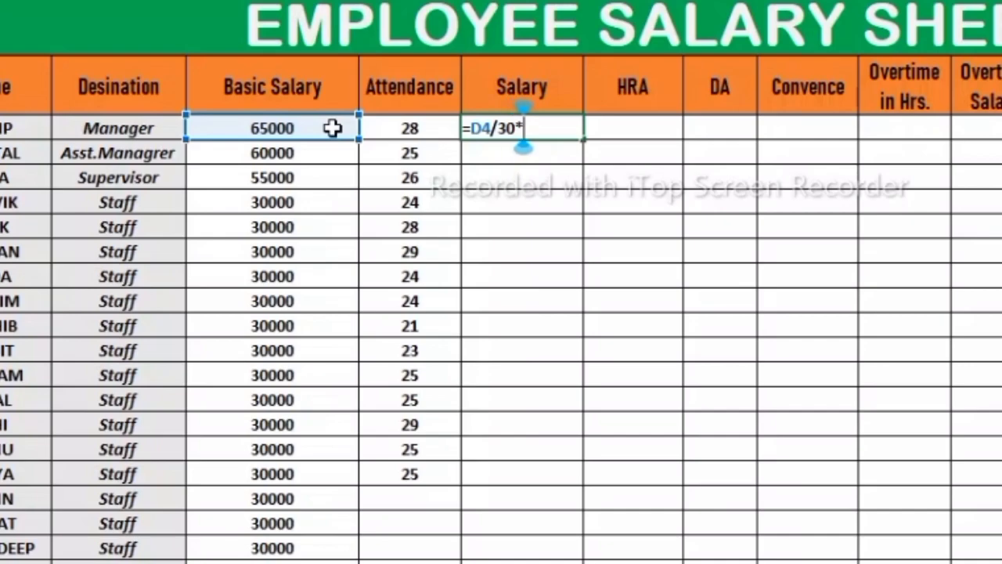
click(376, 125)
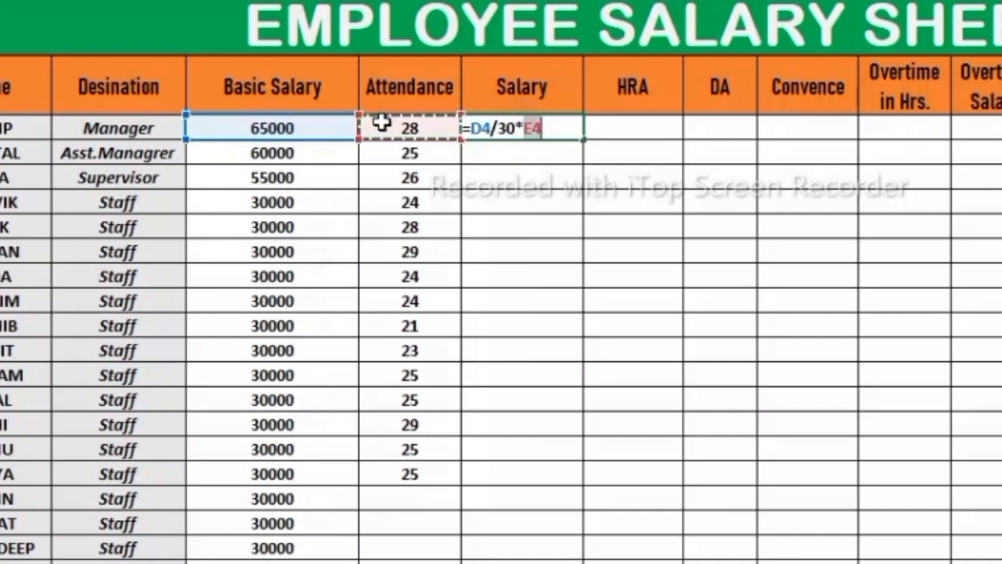
key(Return)
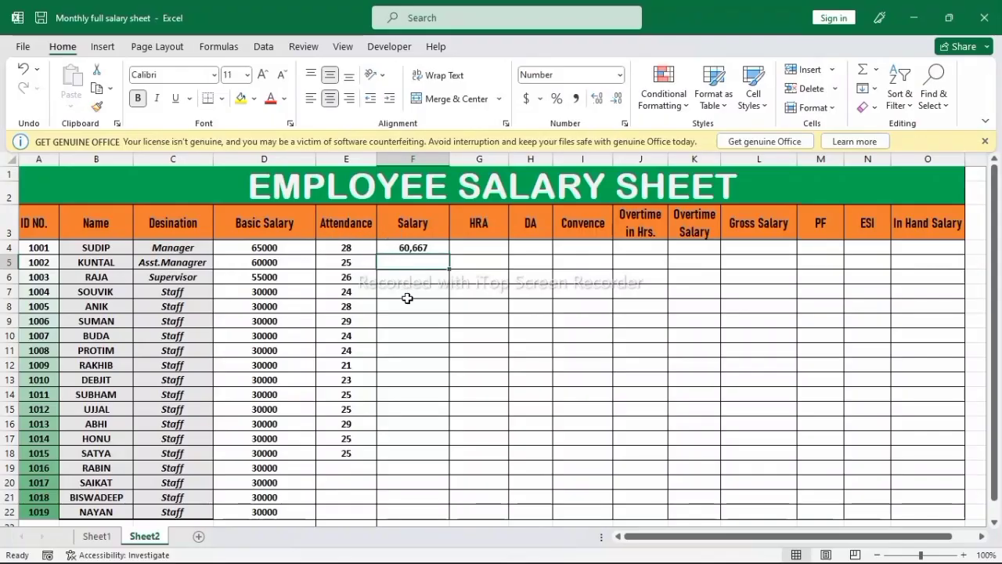
Fill the Salary formula from F4 down the column to the last employee in row 22
click(533, 125)
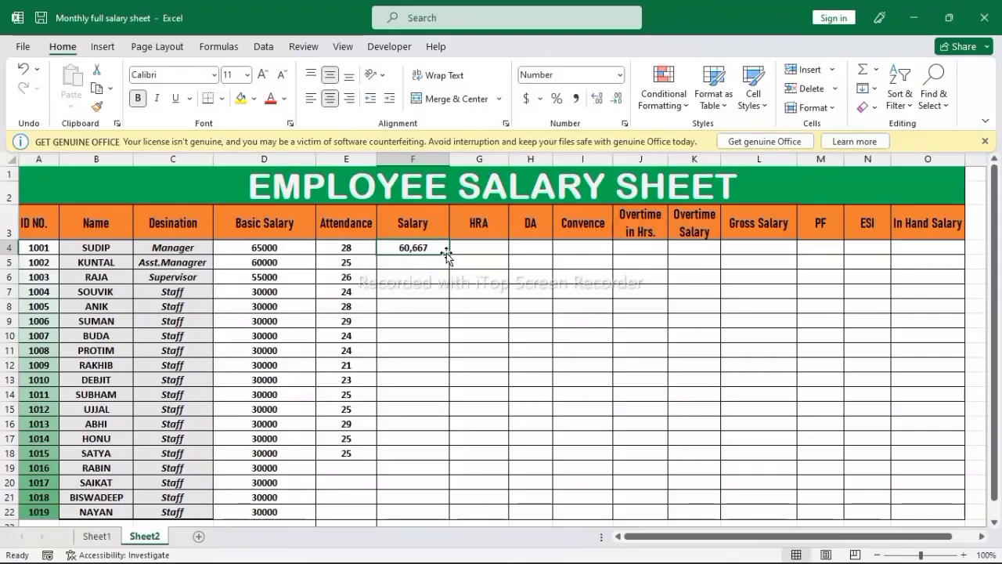
double_click(448, 252)
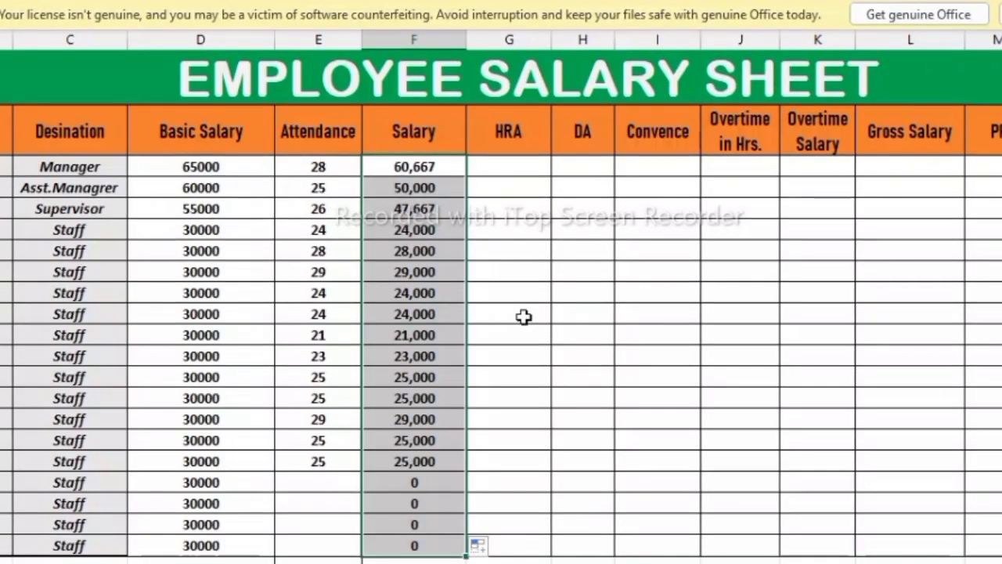
click(480, 350)
Enter HRA amounts of 6000, 5500 and 5000 for the manager, assistant manager and supervisor in cells G4 to G6
click(523, 161)
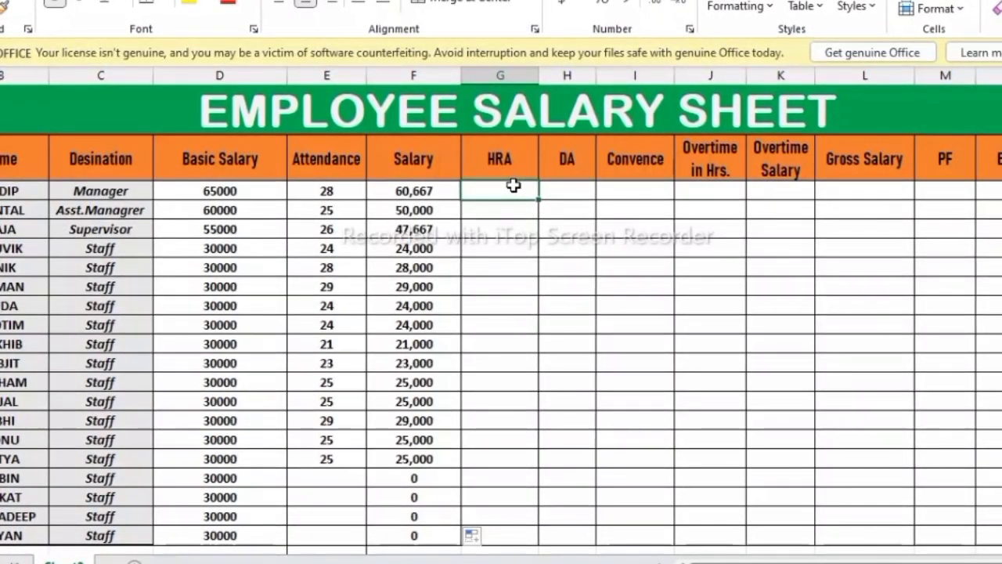
text(6000)
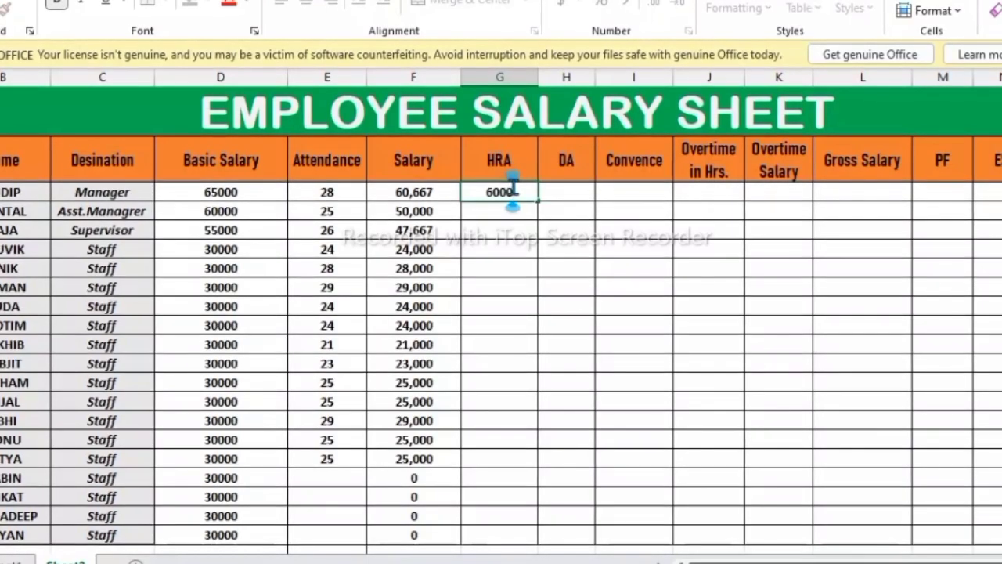
key(Return)
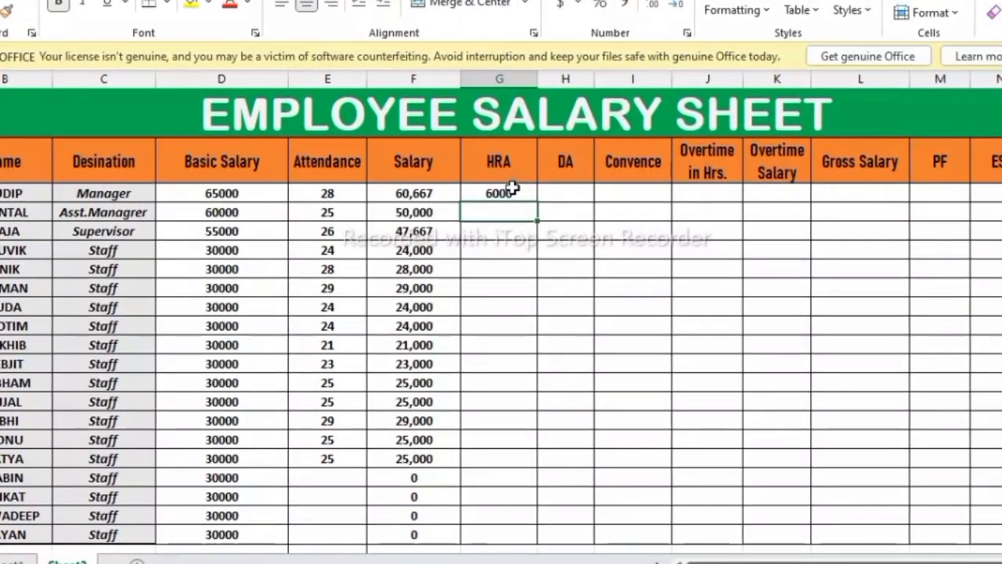
text(5500)
key(Return)
text(5000)
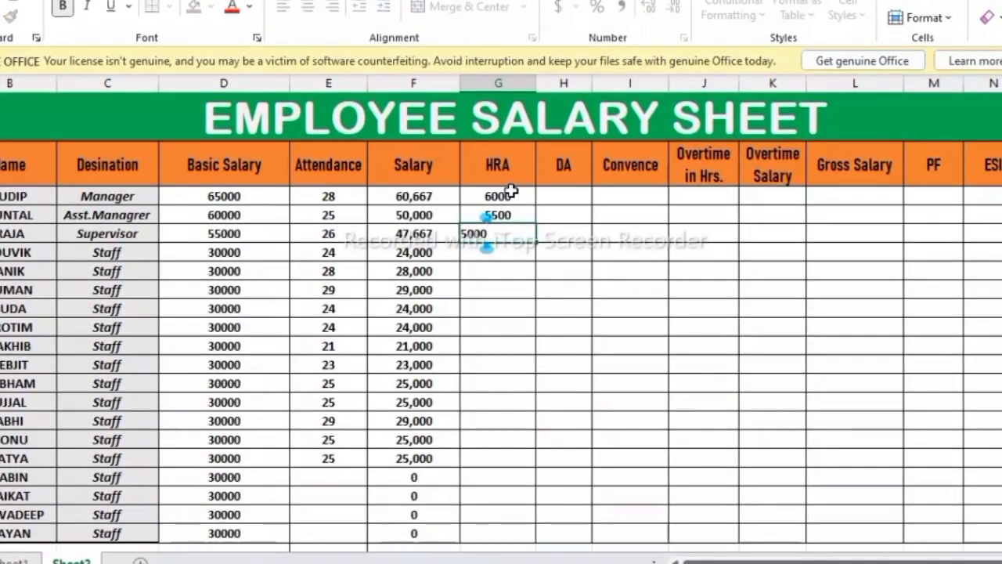
key(Return)
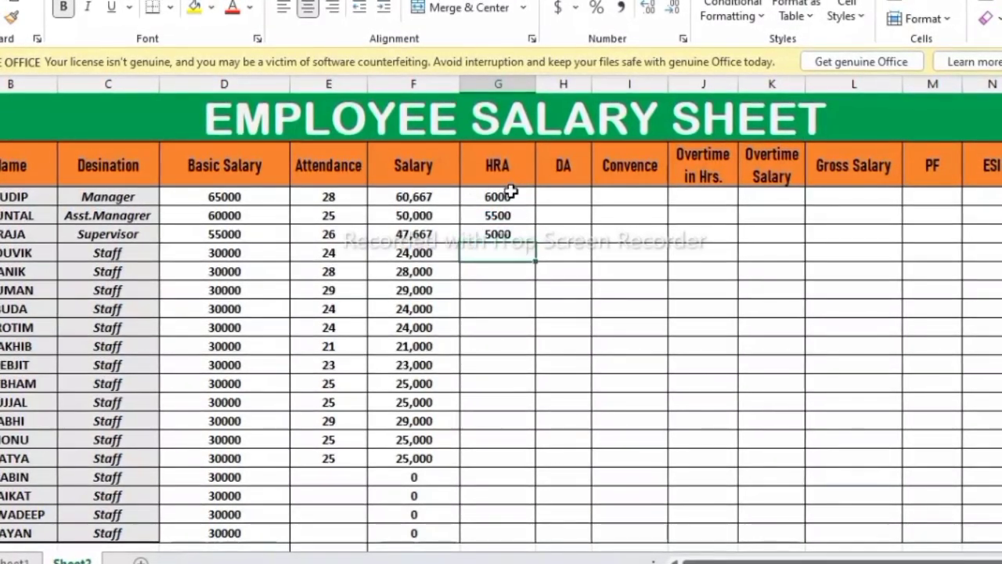
Enter an HRA of 4000 in cell G7 and copy it down to all remaining staff rows through row 22
text(4000)
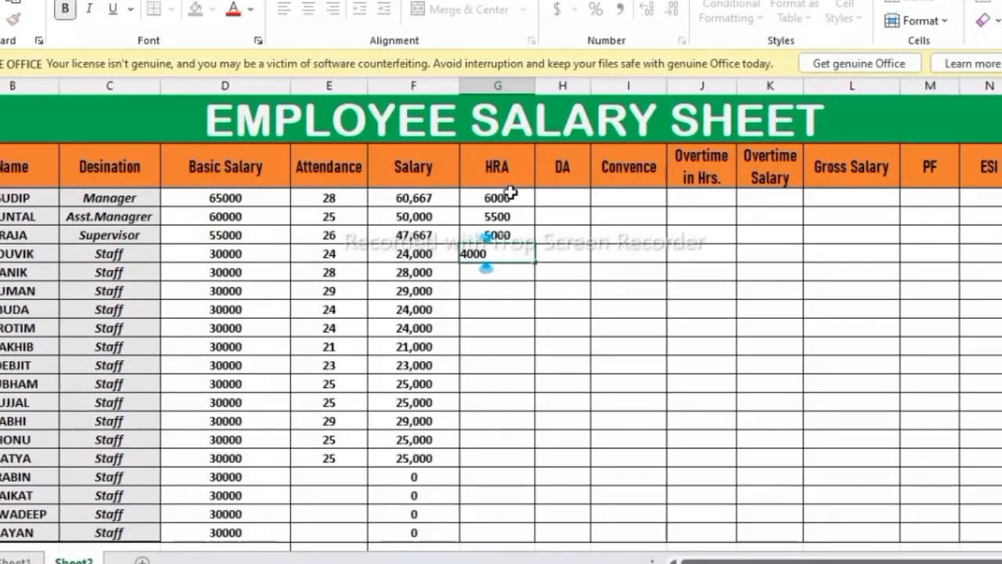
click(524, 287)
click(524, 260)
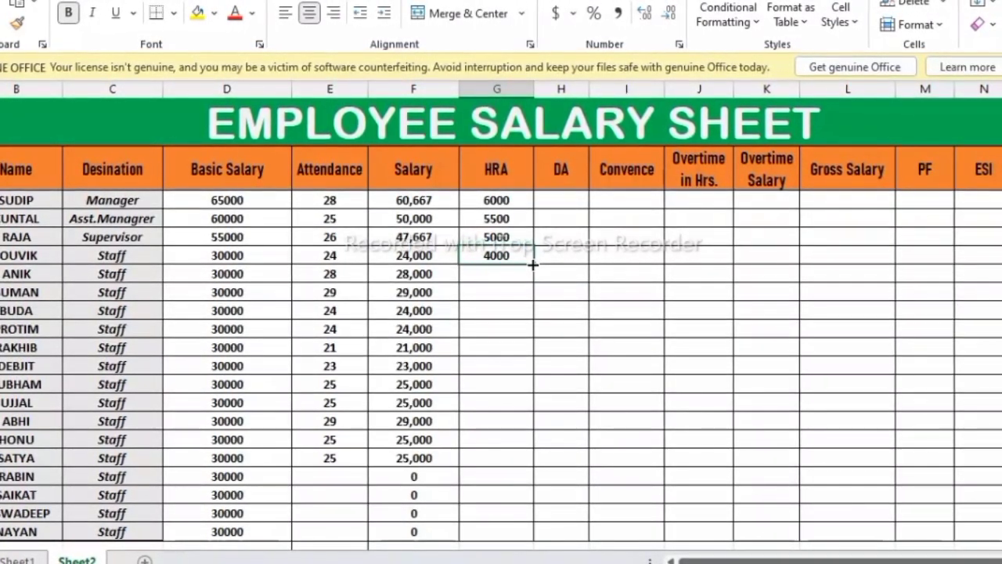
double_click(528, 260)
click(593, 307)
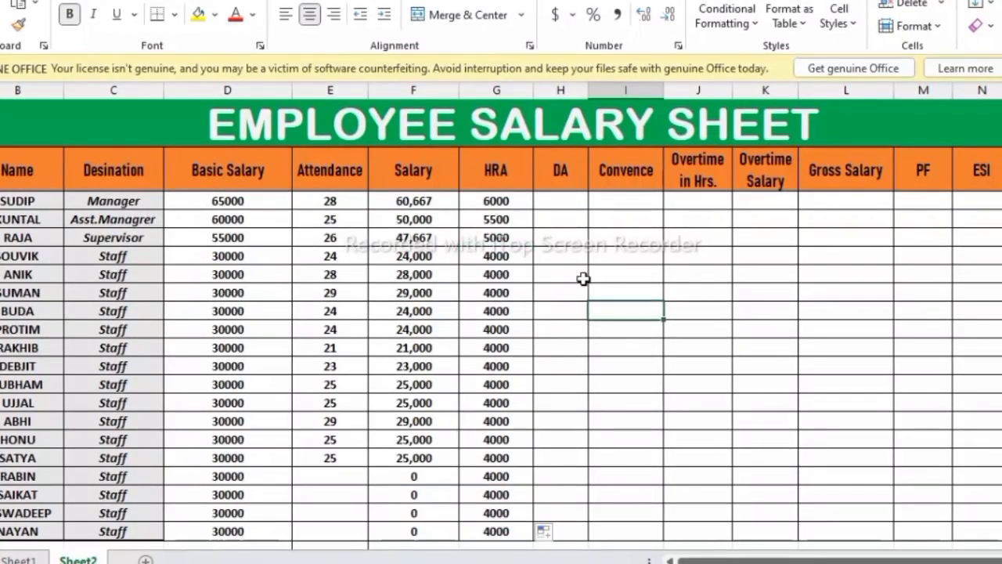
Enter DA amounts of 1200, 1000 and 800 for the manager, assistant manager and supervisor in cells H4 to H6
click(569, 206)
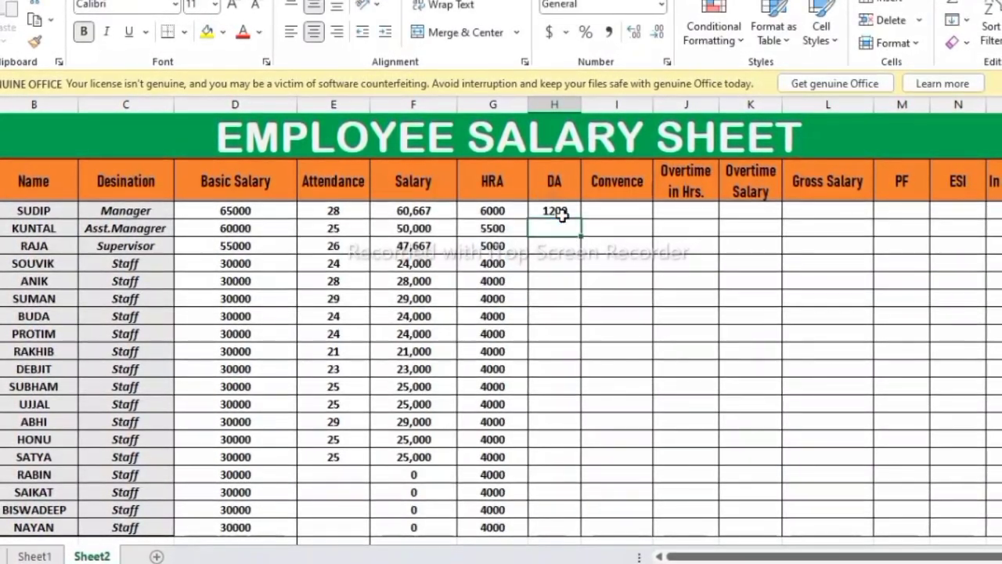
text(1000)
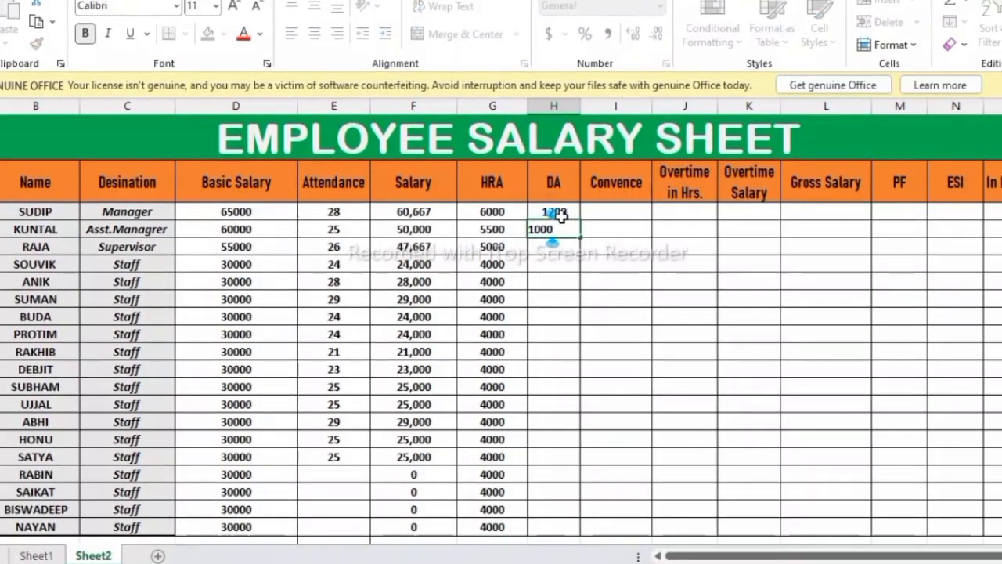
key(Return)
text(800)
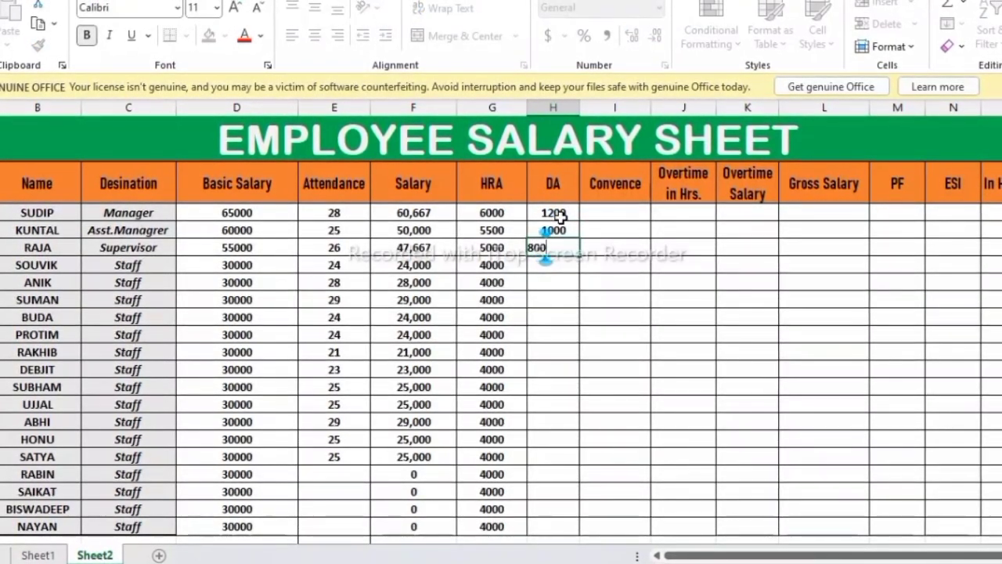
key(Return)
Enter a DA of 500 in cell H7 and copy it down to all remaining staff rows through row 22
text(5000)
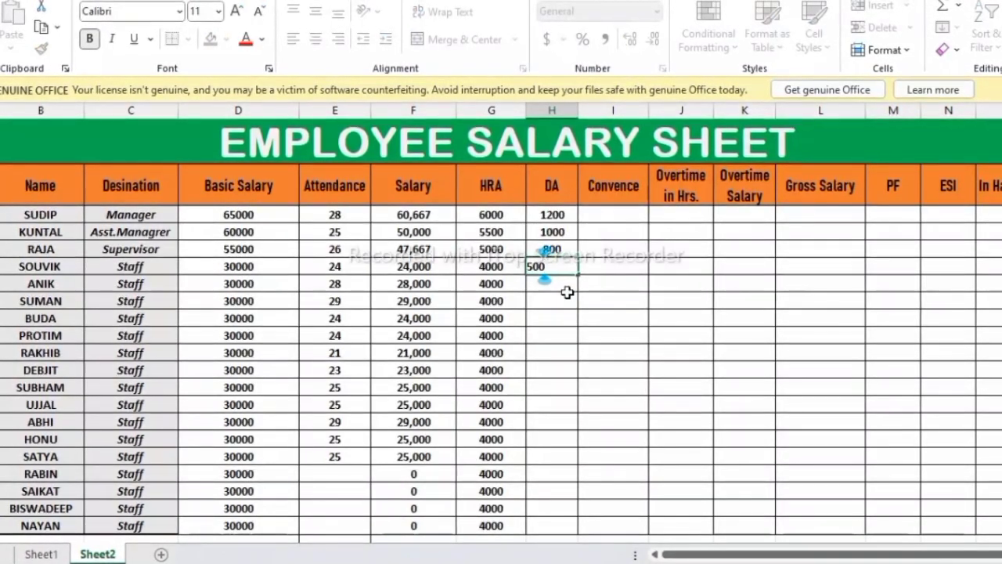
click(555, 292)
click(561, 263)
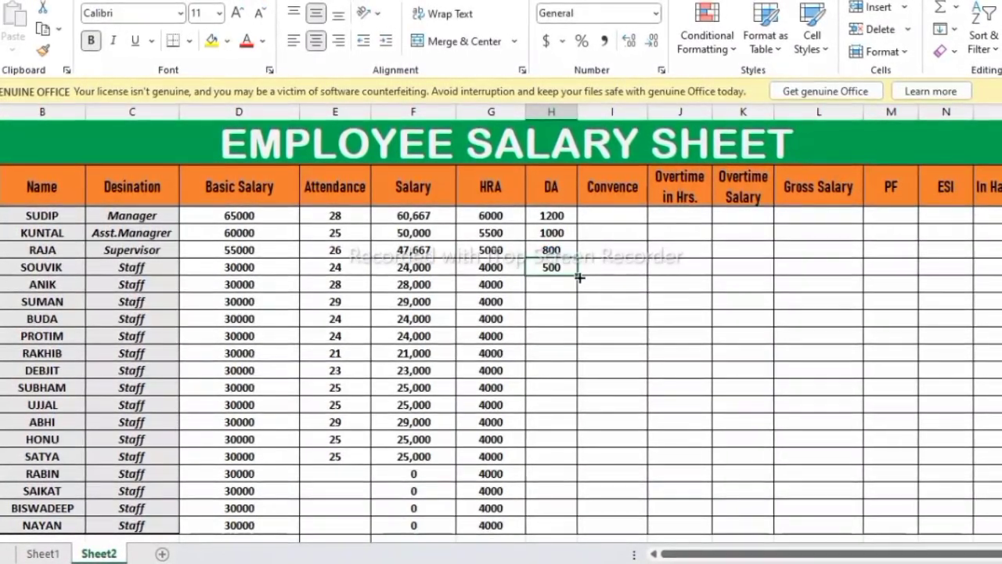
double_click(579, 277)
Enter a Convence amount of 1000 for each of the first three employees in cells I4 to I6
click(609, 218)
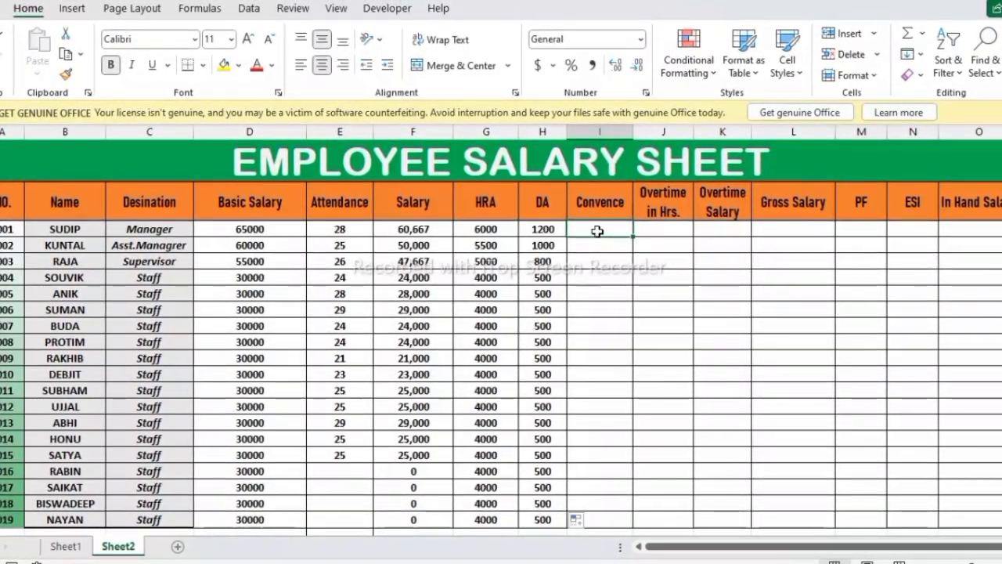
text(1000)
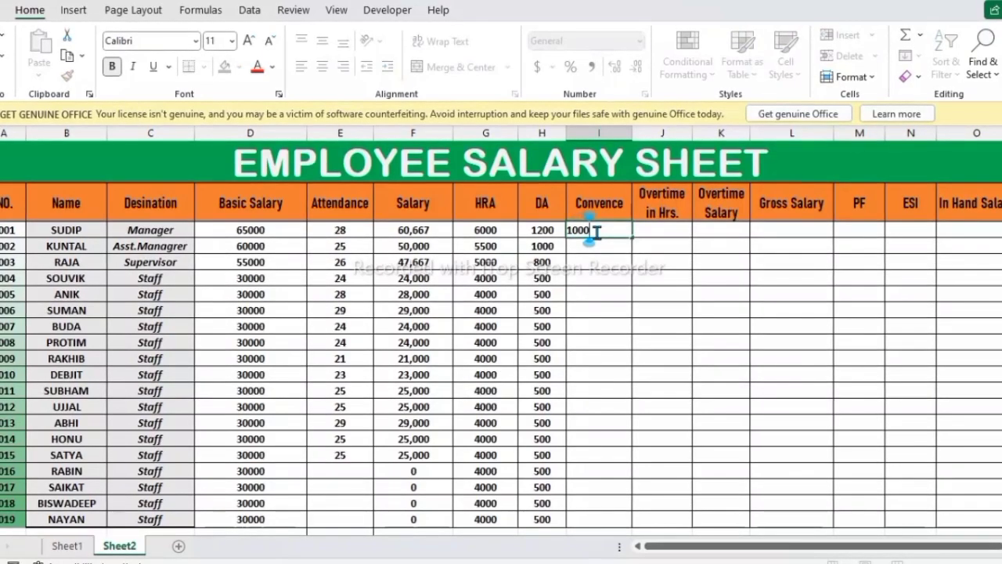
key(Return)
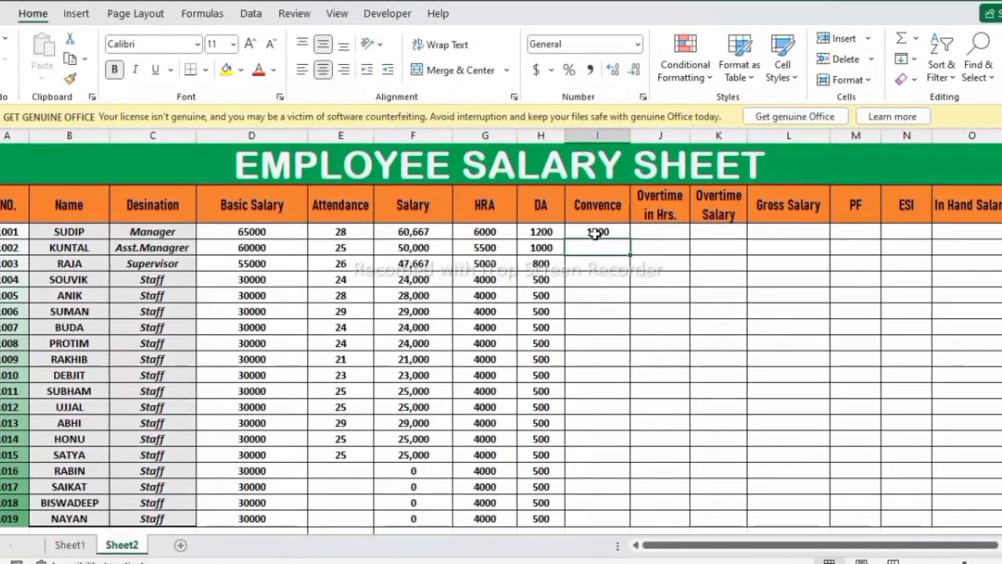
text(1000)
key(Return)
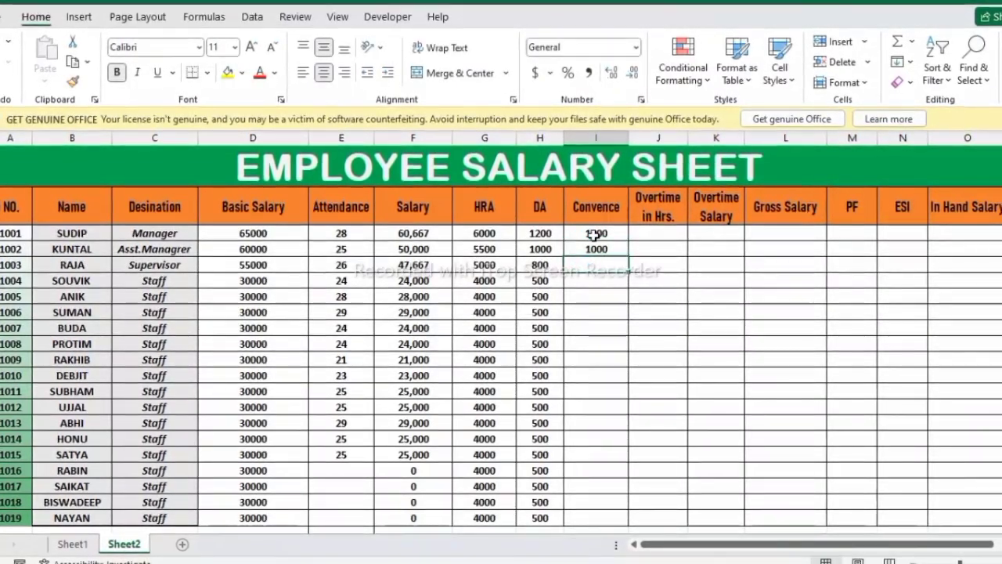
text(100)
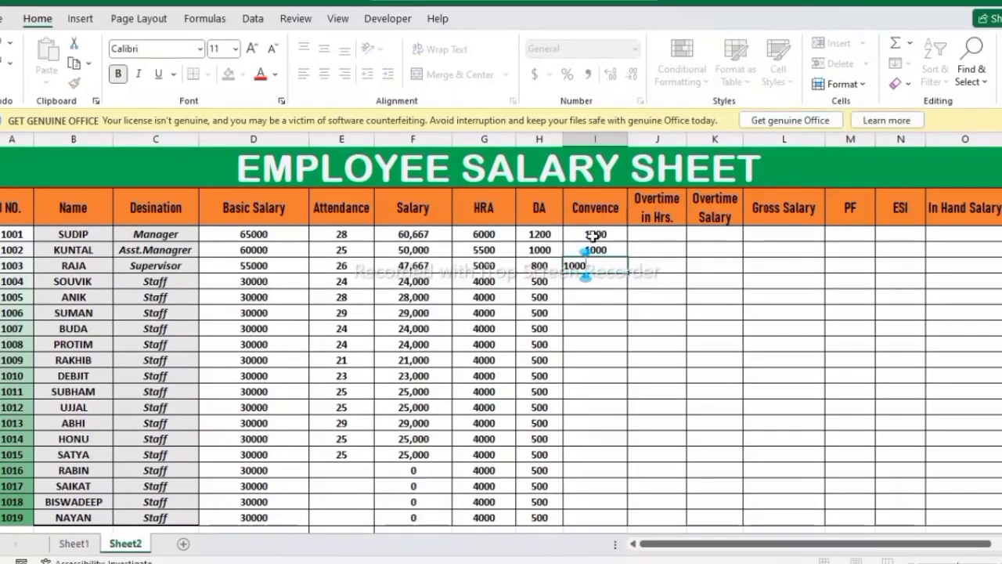
text(0)
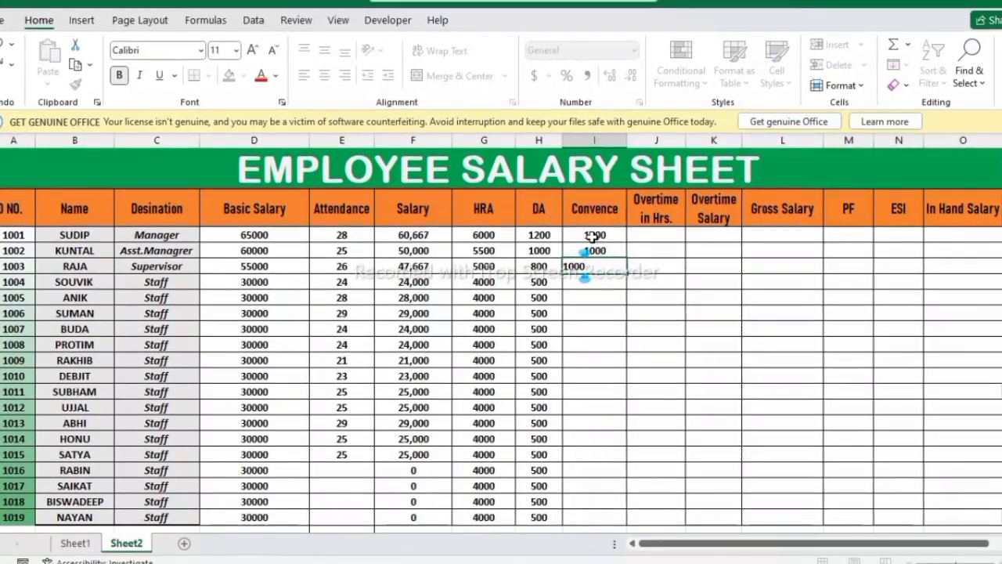
click(598, 310)
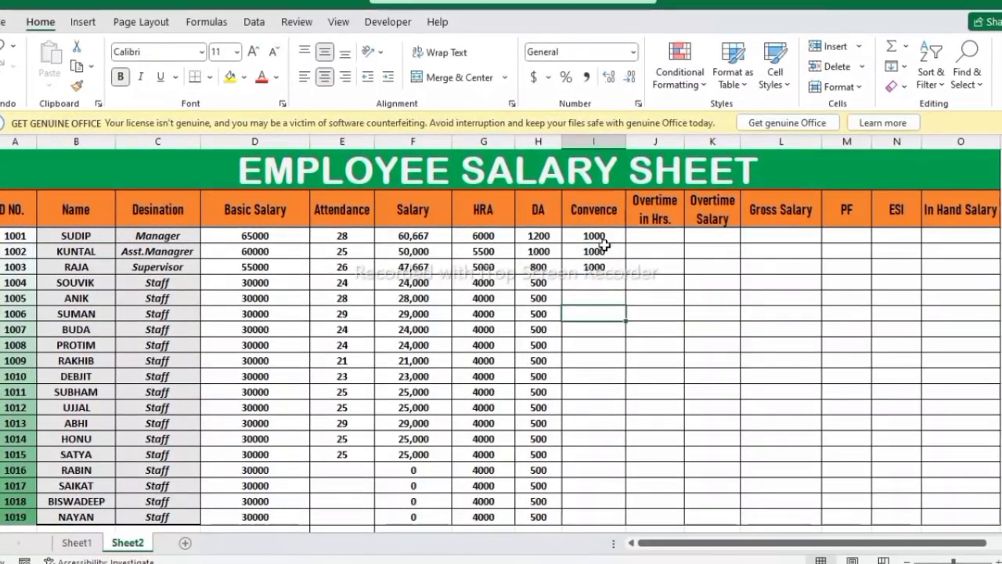
Copy the Convence amount of 1000 from cell I6 down to all remaining staff rows
drag(604, 238, 605, 247)
click(597, 267)
double_click(625, 275)
click(955, 560)
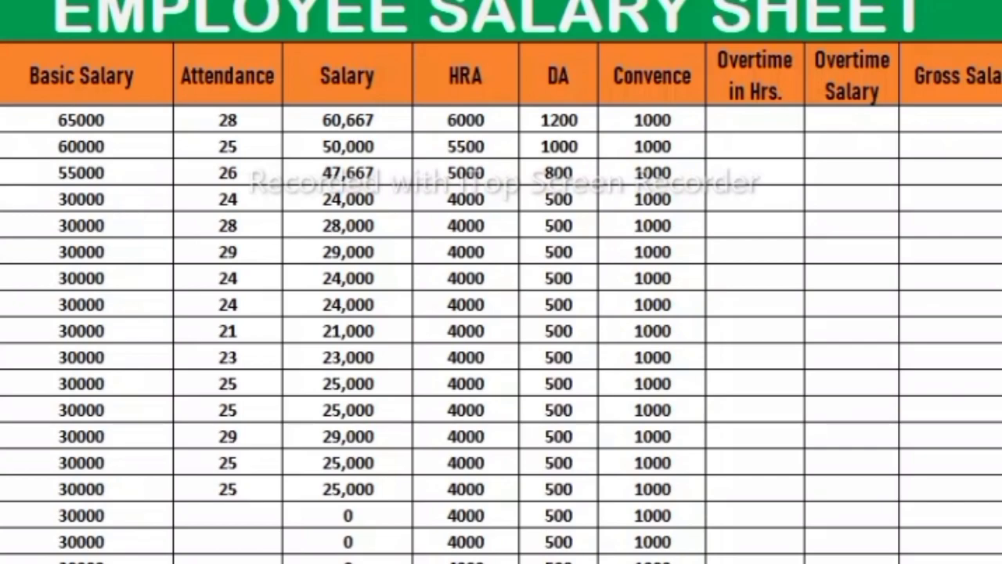
Enter overtime hours of 60Hrs, 52Hrs, 28Hrs, 54Hrs and 25Hrs for the first five employees in cells J4 to J8
click(786, 119)
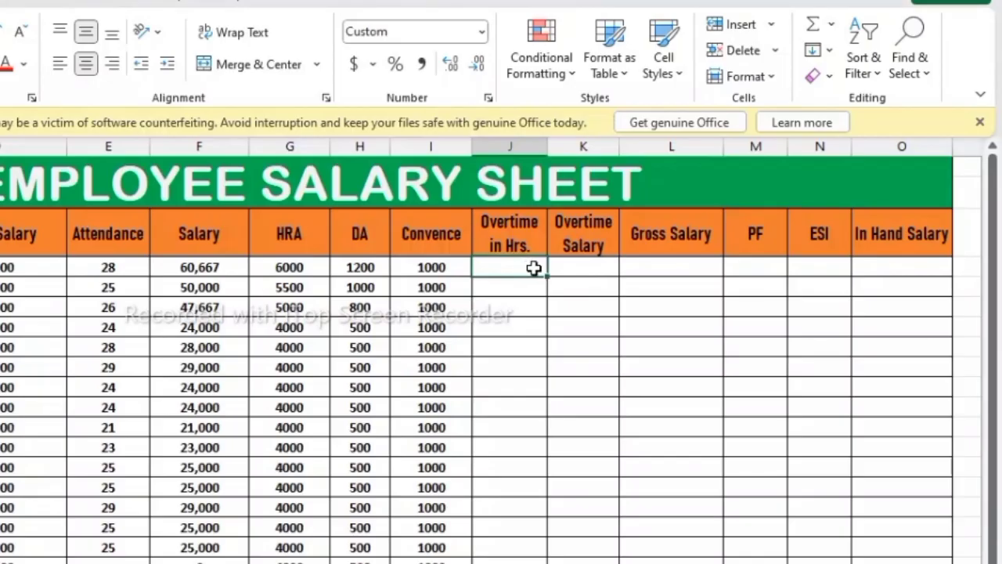
text(60)
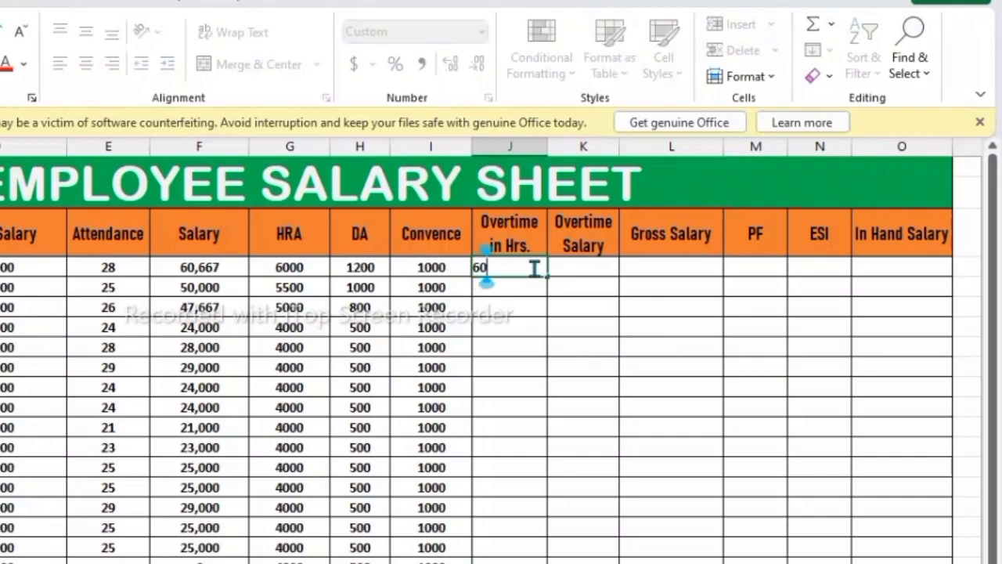
text(Hrs)
key(Return)
text(52)
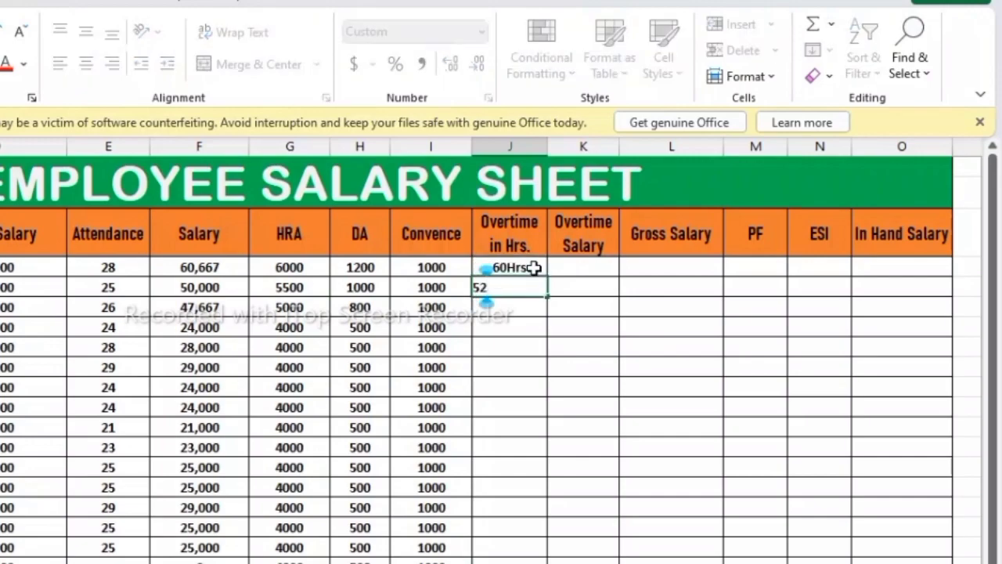
text(Hrs)
key(Return)
text(28Hrs)
key(Return)
text(54Hrs)
key(Return)
text(25)
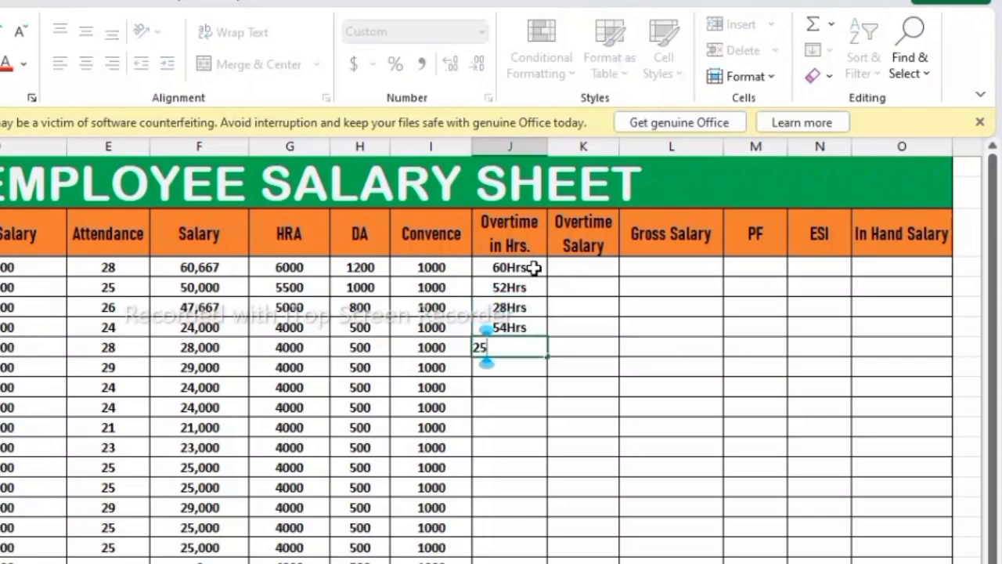
text(Hrs)
key(Return)
text(266)
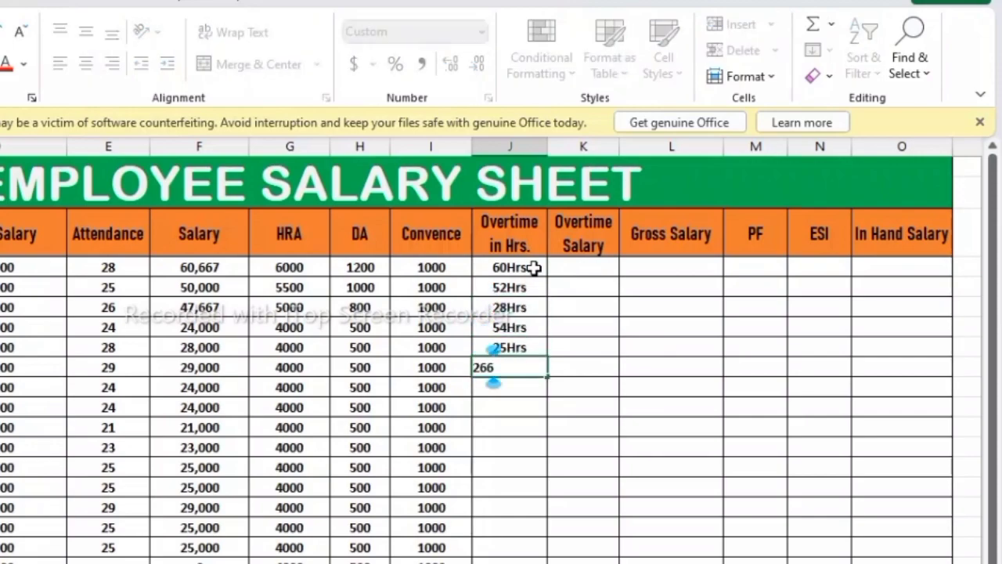
text(Hrs)
key(Return)
Enter overtime hours of 56Hrs, 52Hrs and 58Hrs in cells J9 to J11
click(520, 368)
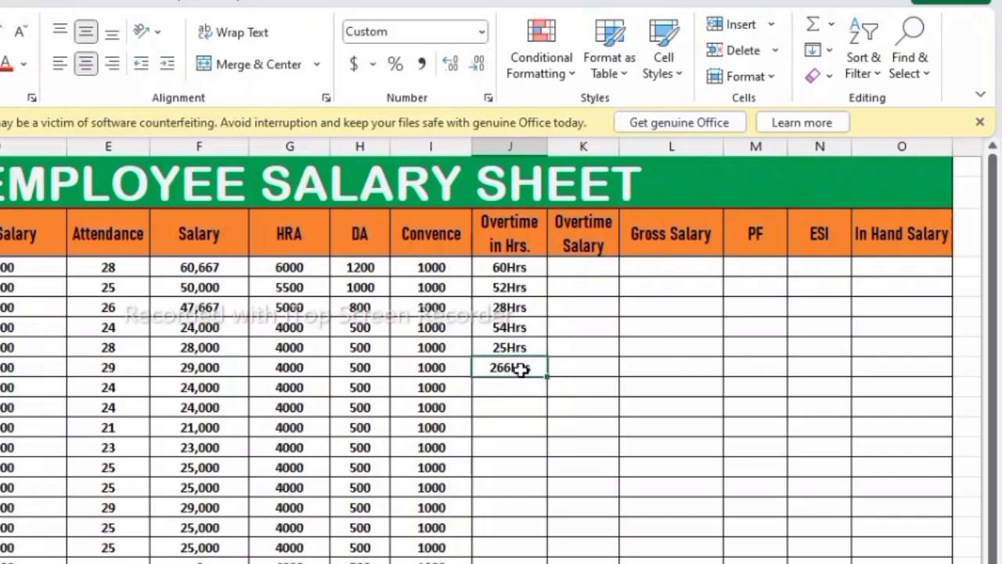
text(56Hrs)
key(Return)
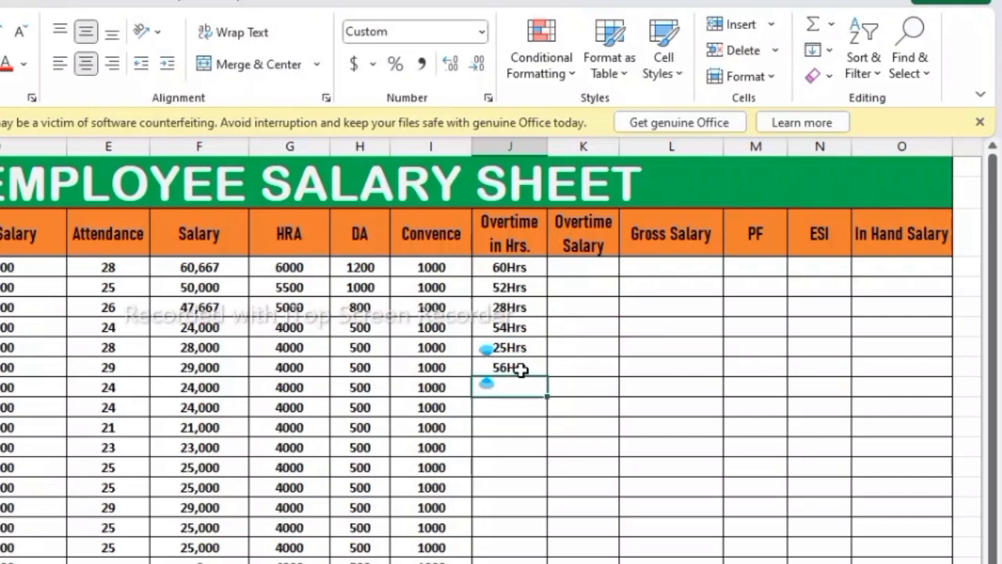
text(52)
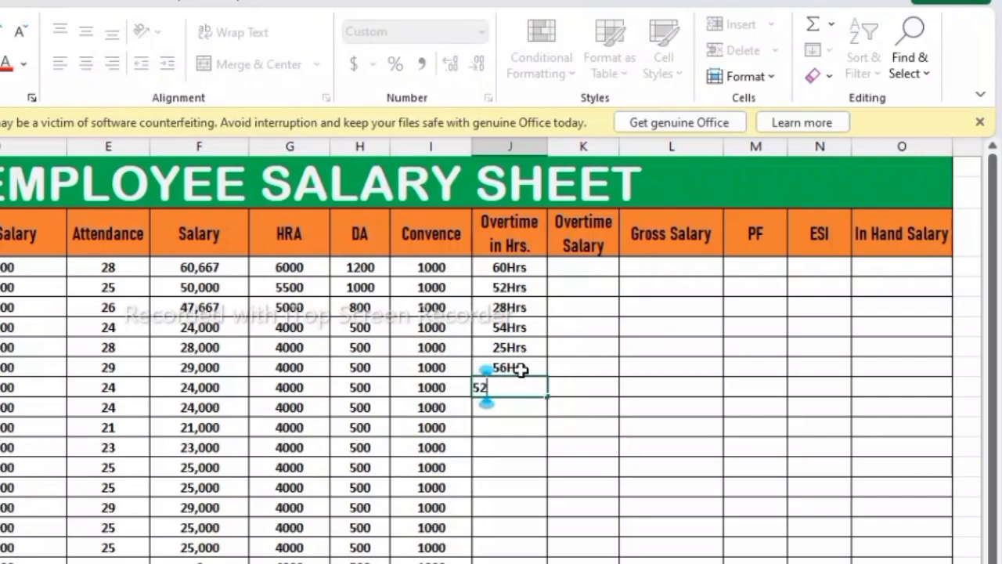
text(Hrs)
key(Return)
text(58)
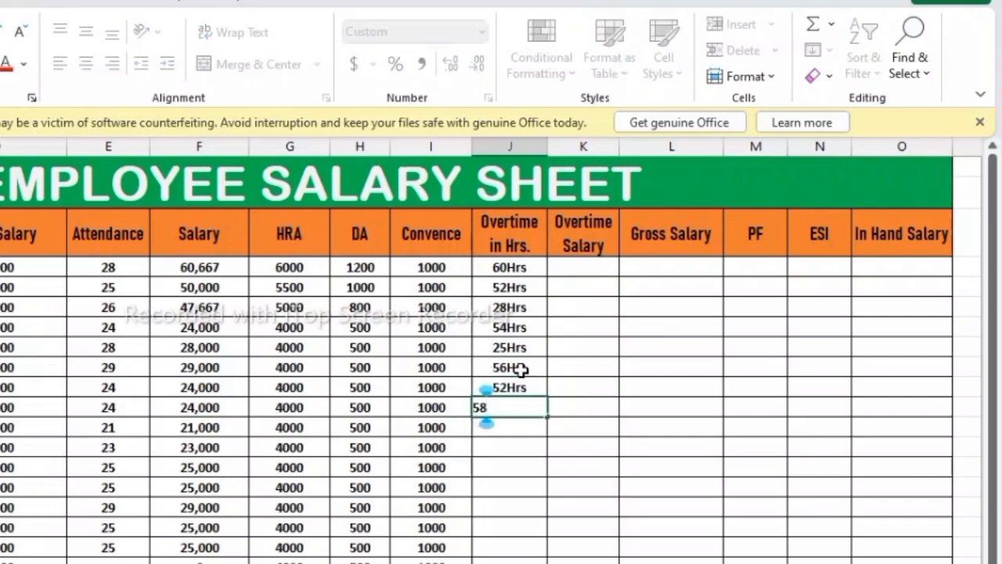
text(Hrs)
key(Return)
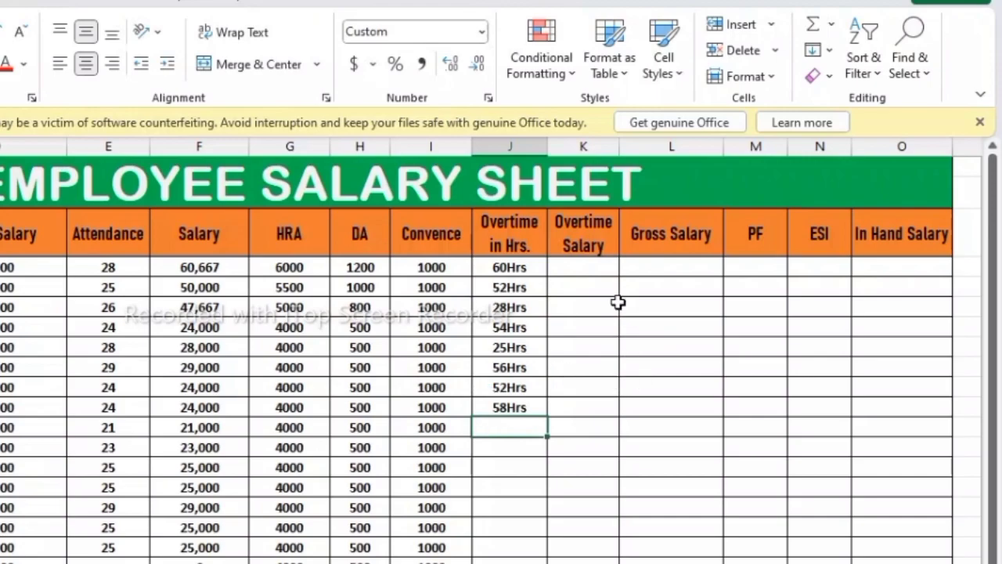
Apply the custom number format #"Hrs" to the whole Overtime in Hrs. column J
click(523, 145)
right_click(523, 145)
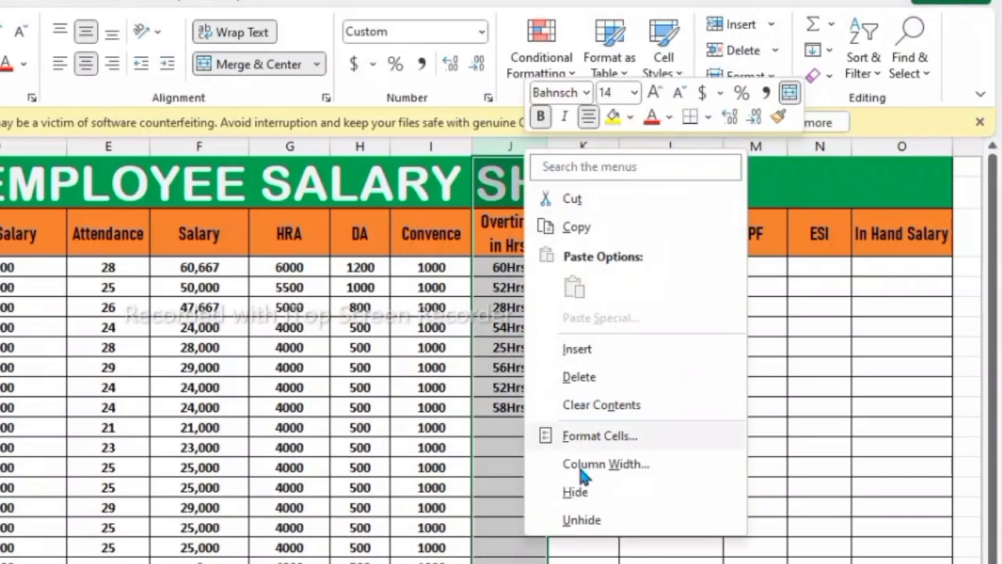
click(605, 439)
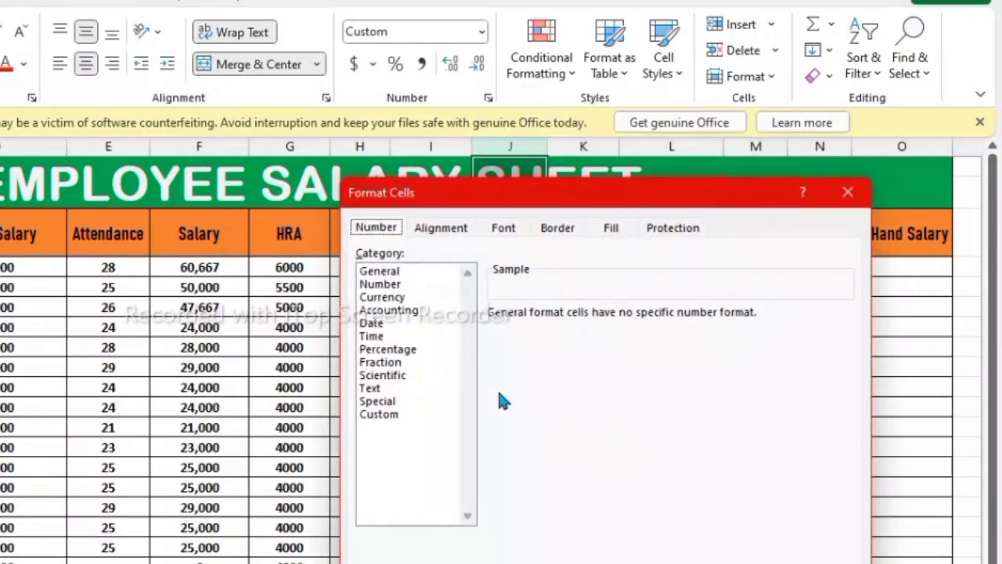
click(379, 415)
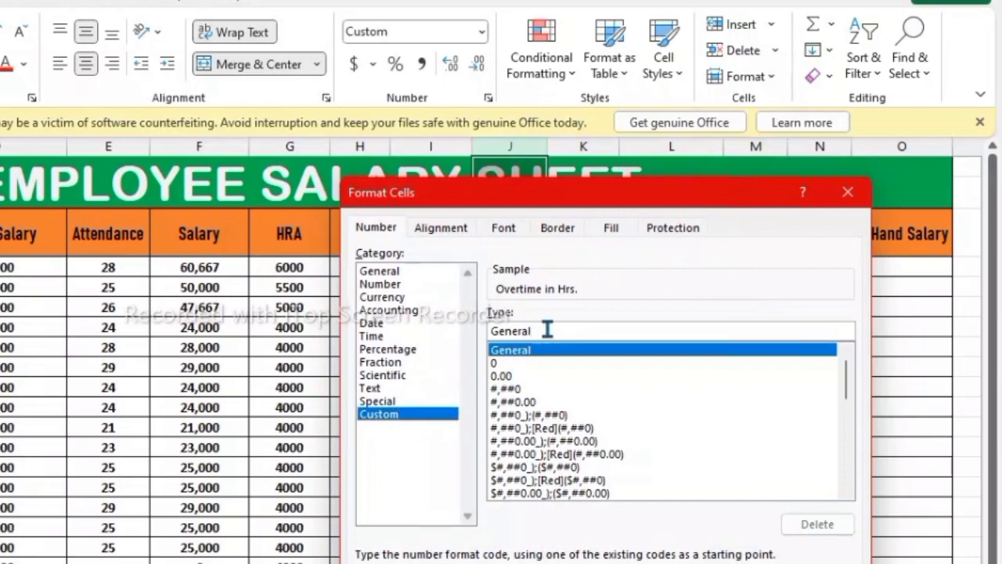
key(BackSpace)
key(BackSpace)
key(BackSpace)
key(BackSpace)
key(BackSpace)
key(BackSpace)
key(BackSpace)
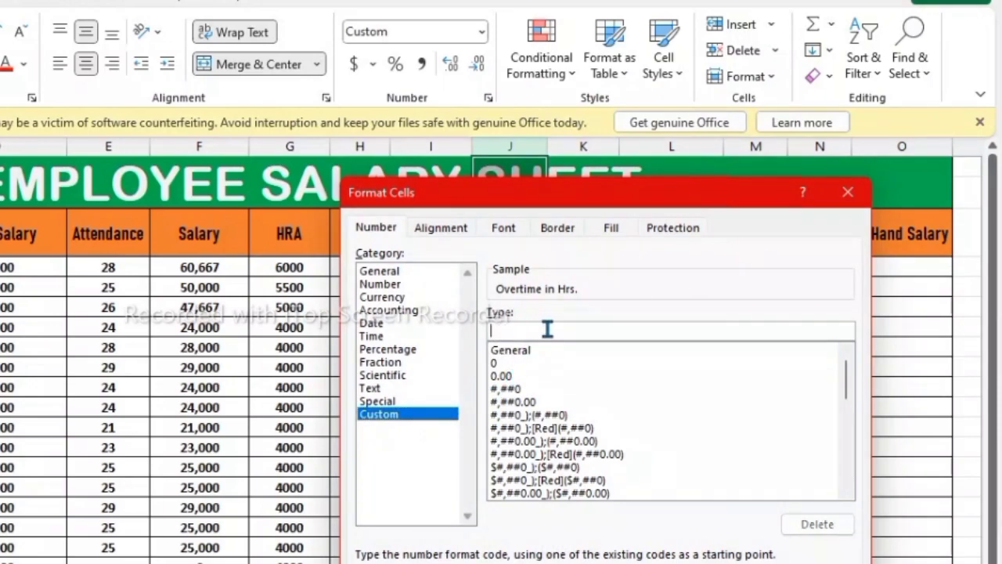
text(#"Hrs)
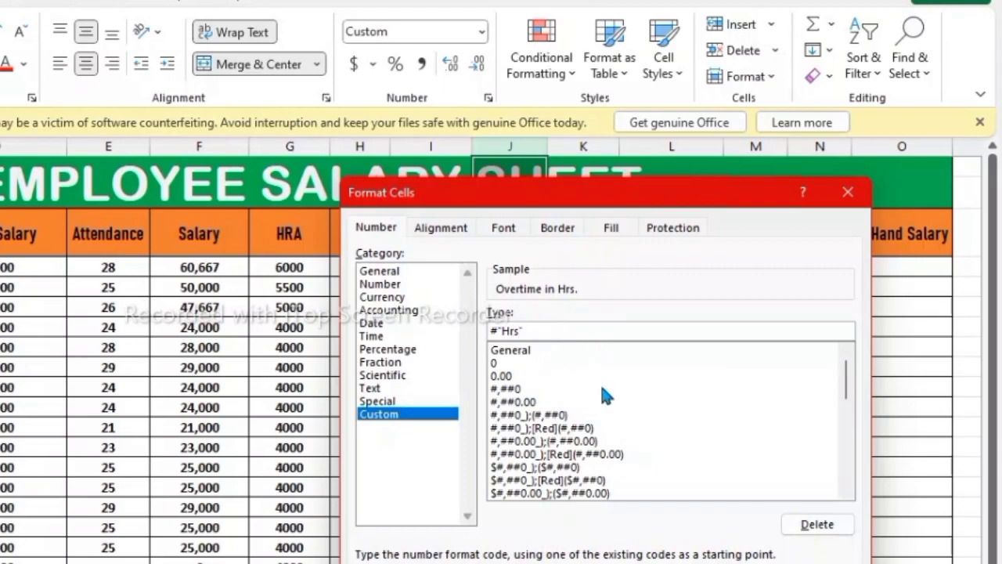
key(Return)
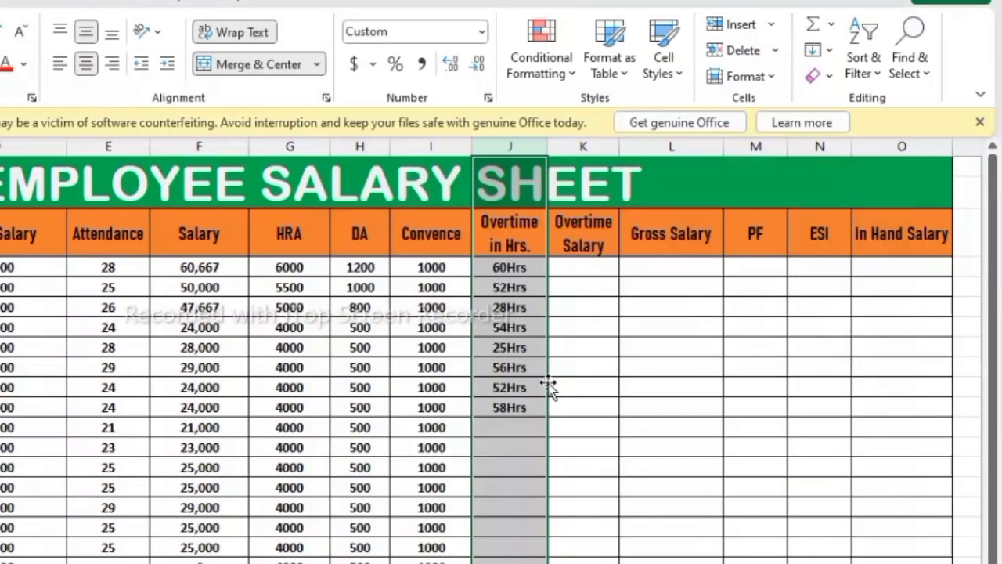
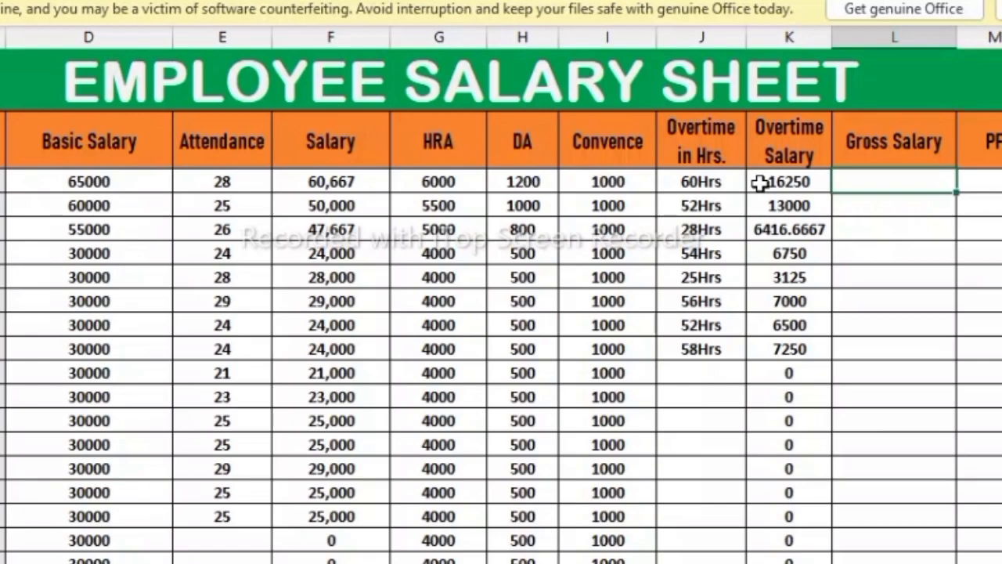
Enter the Gross Salary formula =F4+G4+H4+K4 in cell L4, adding salary, HRA, DA and overtime salary
text(=)
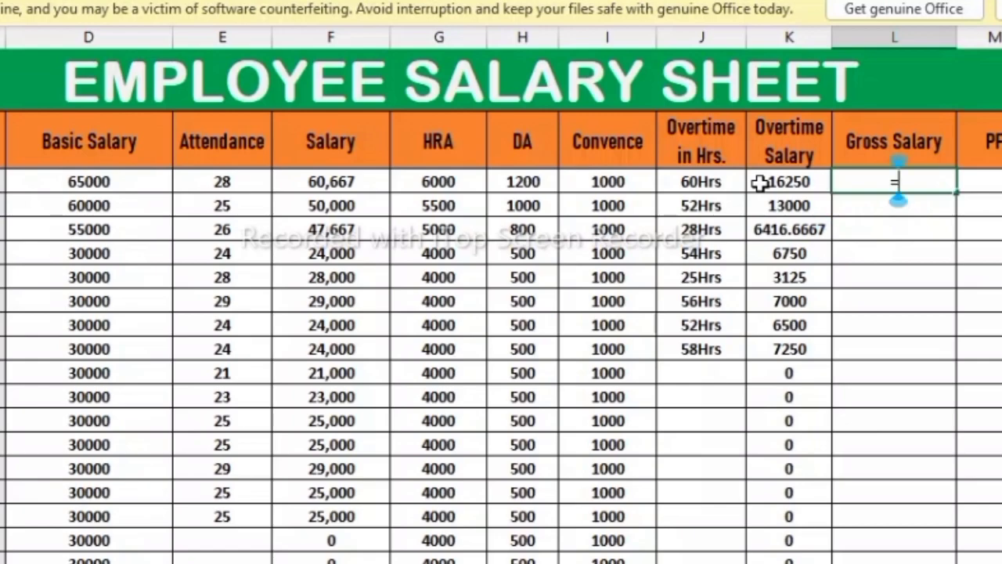
click(345, 177)
text(+)
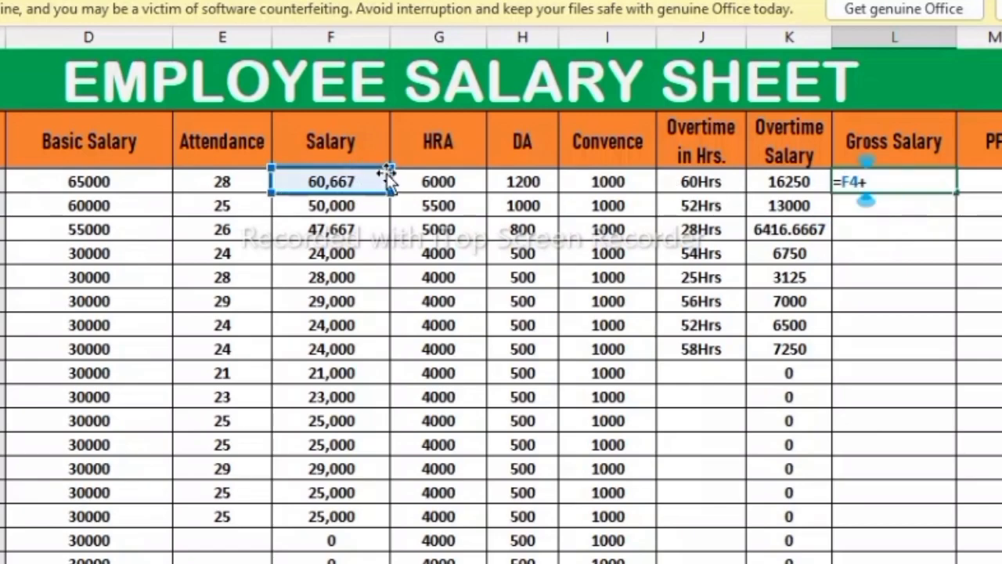
click(445, 180)
text(+)
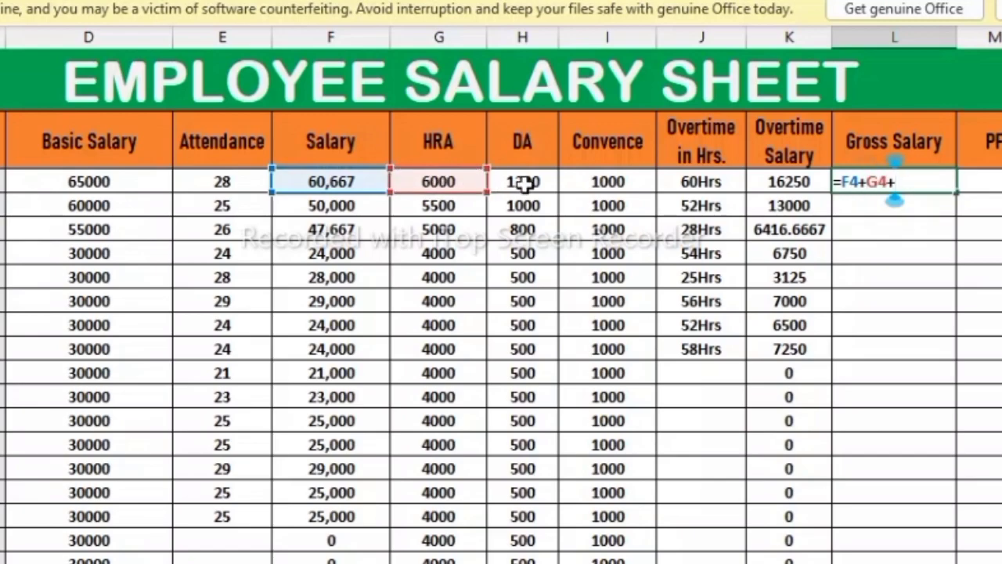
click(524, 182)
text(+)
click(619, 182)
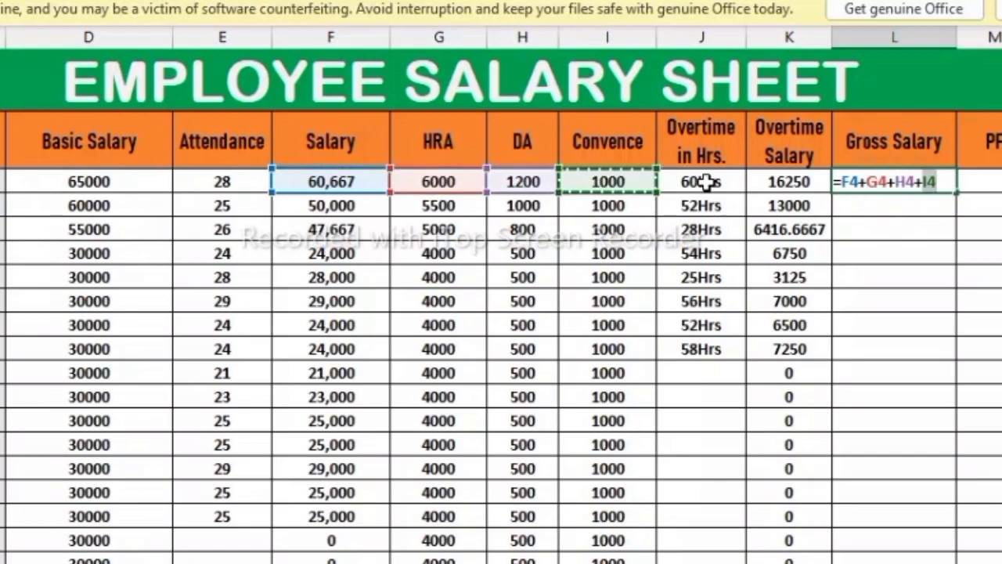
click(773, 181)
text(+)
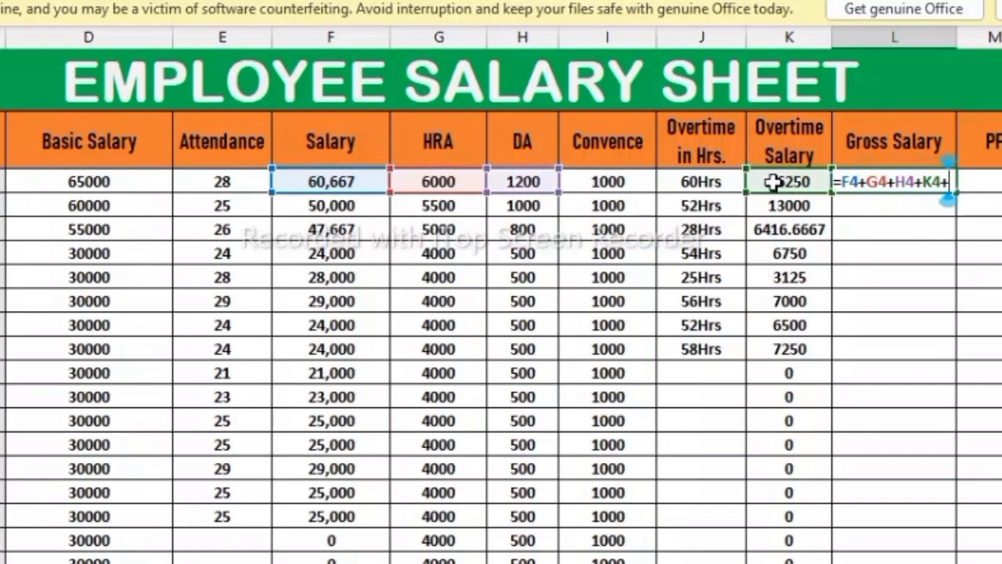
key(BackSpace)
key(Return)
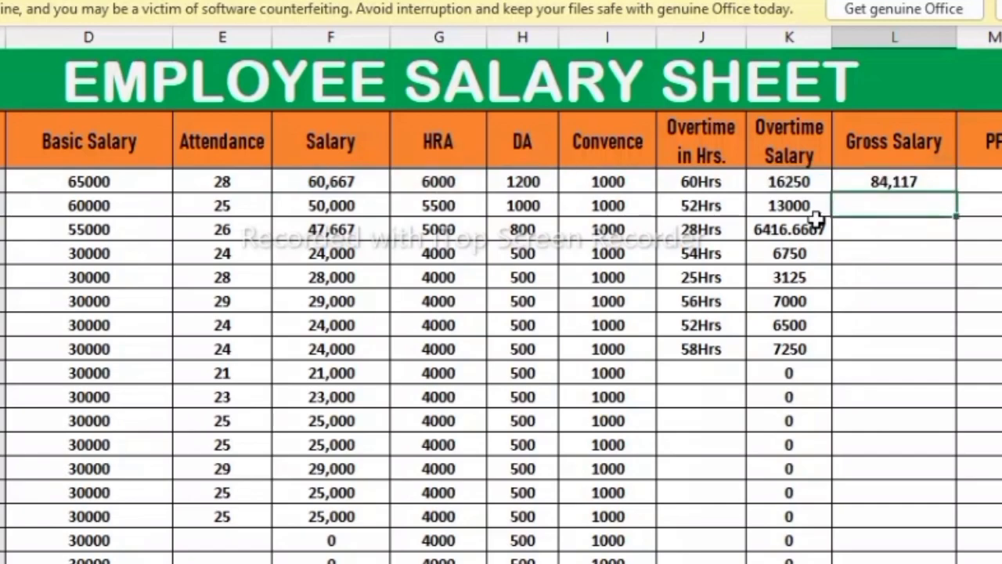
Copy the Gross Salary formula from cell L4 down to all employee rows through row 22
click(938, 179)
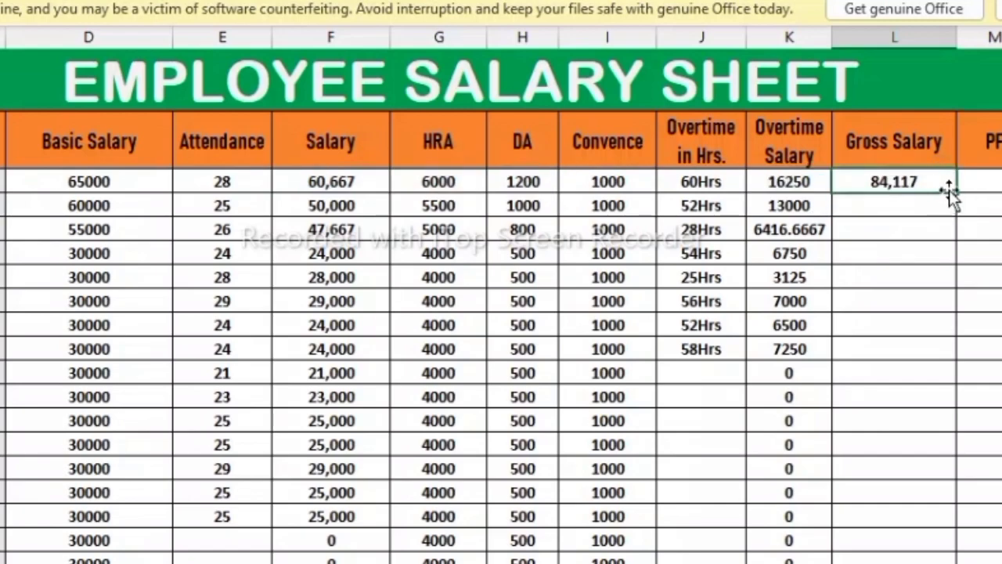
double_click(956, 191)
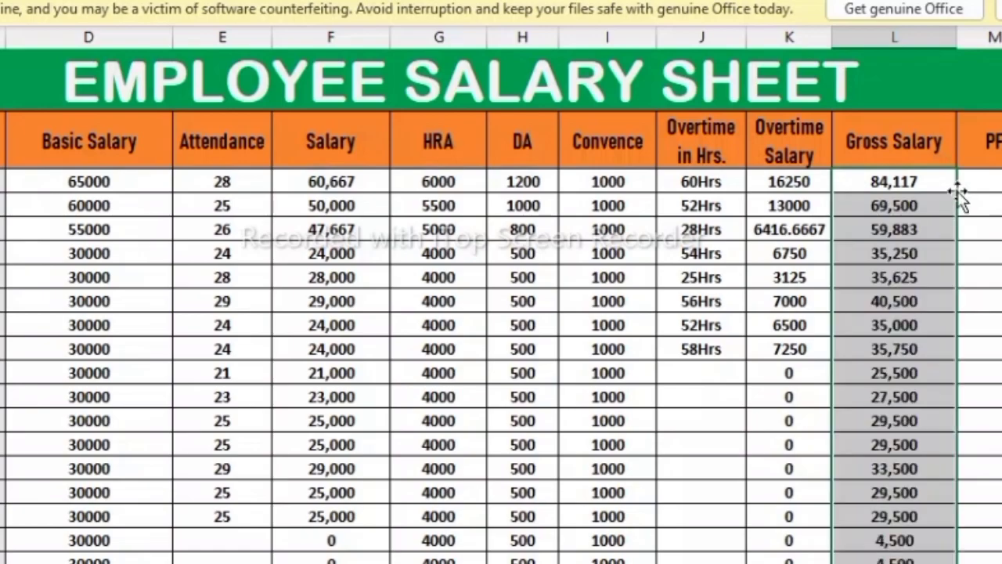
click(997, 253)
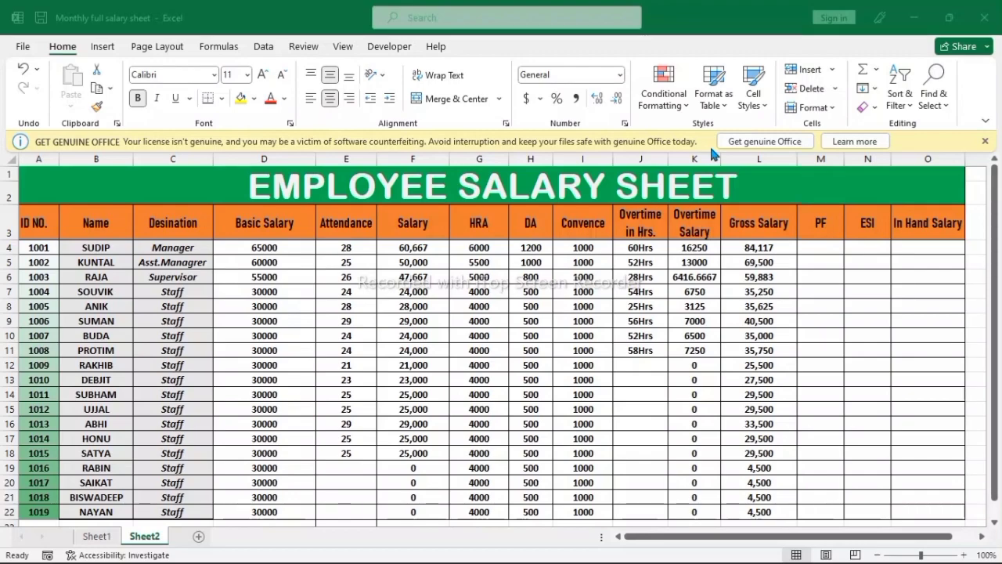
Enter the PF formula =L4*12/100 in cell M4 to calculate 12 percent of the gross salary
click(812, 252)
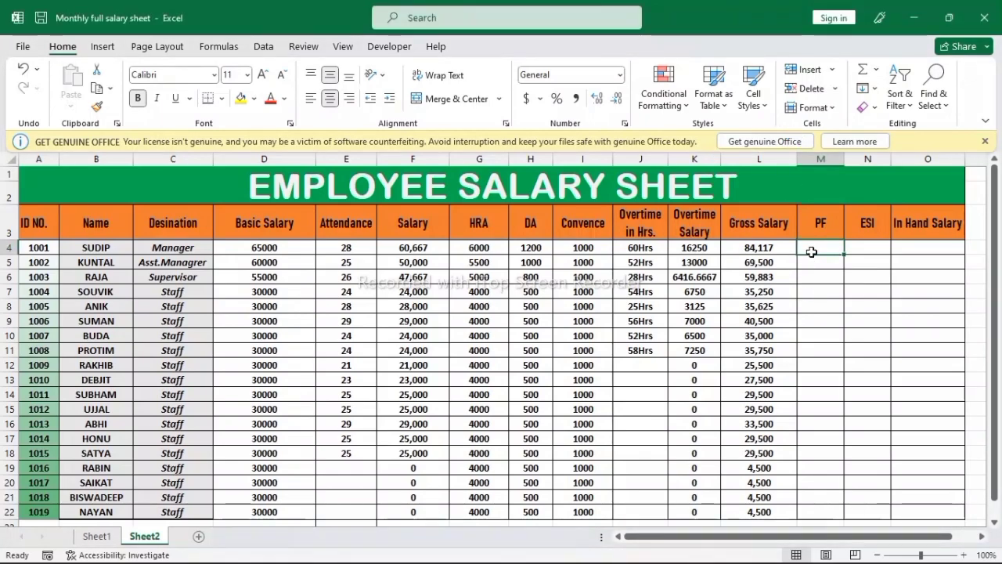
text(=)
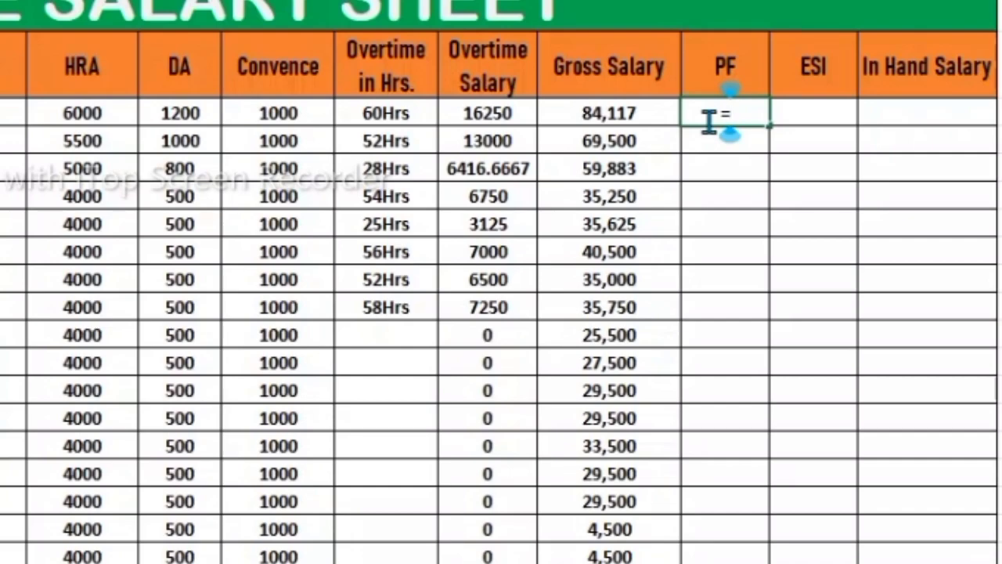
click(634, 114)
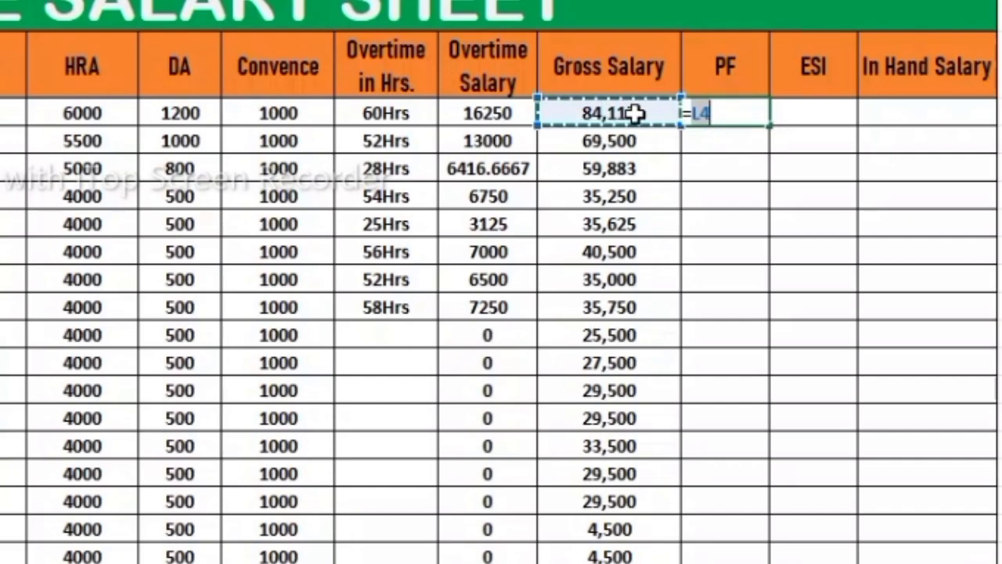
text(*12)
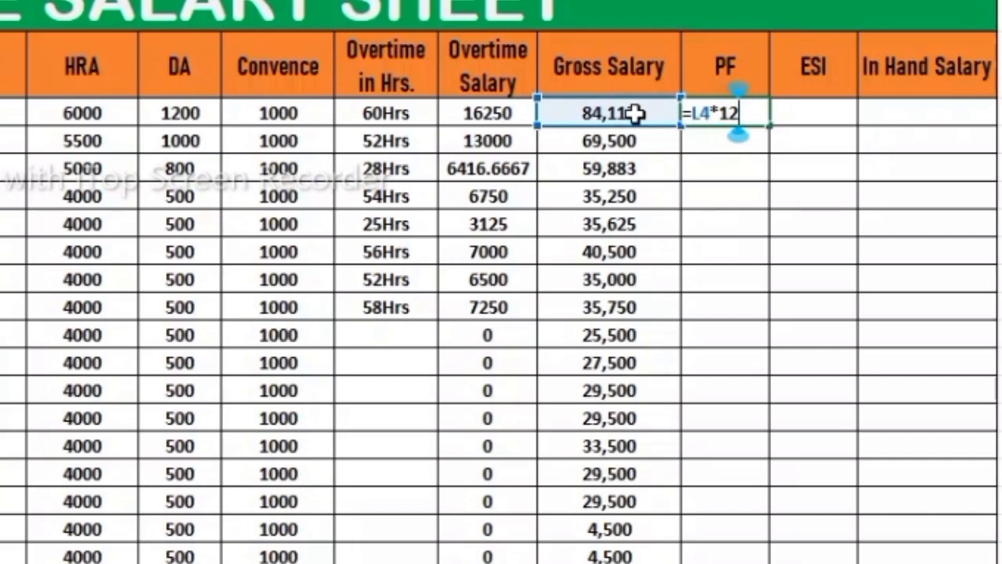
text(/100)
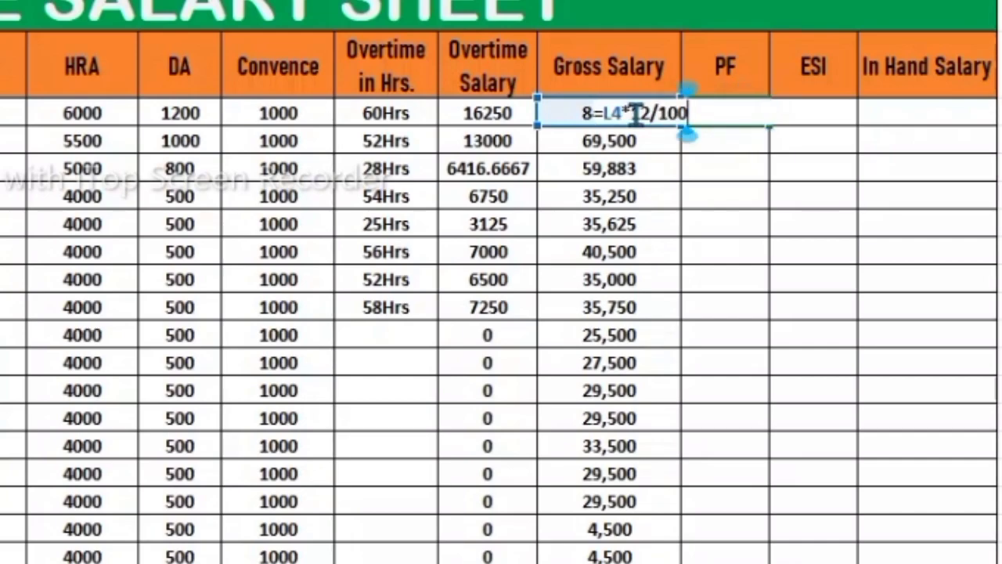
key(Return)
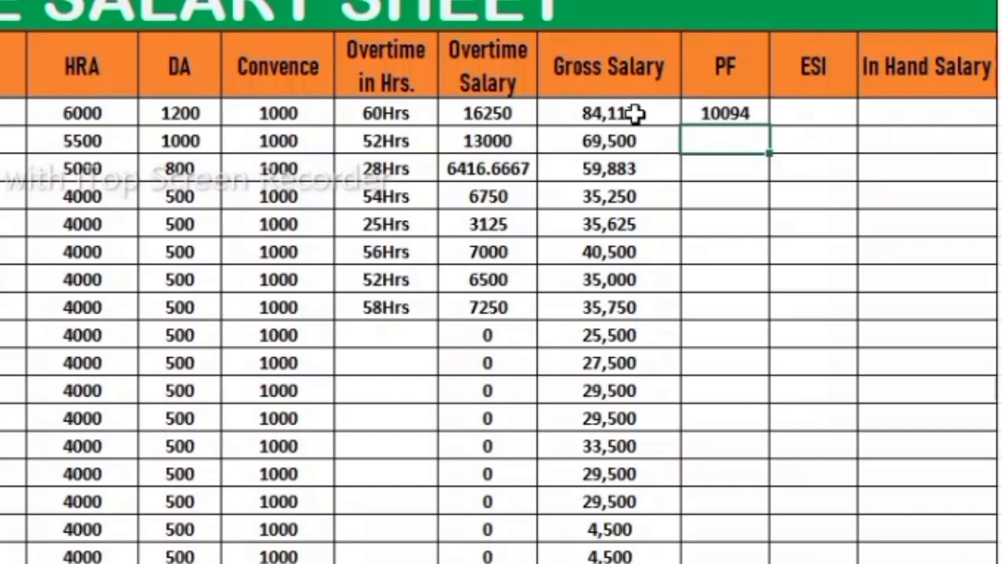
Copy the PF formula from cell M4 down through row 22 and select the first ESI cell, N4
click(790, 117)
click(736, 116)
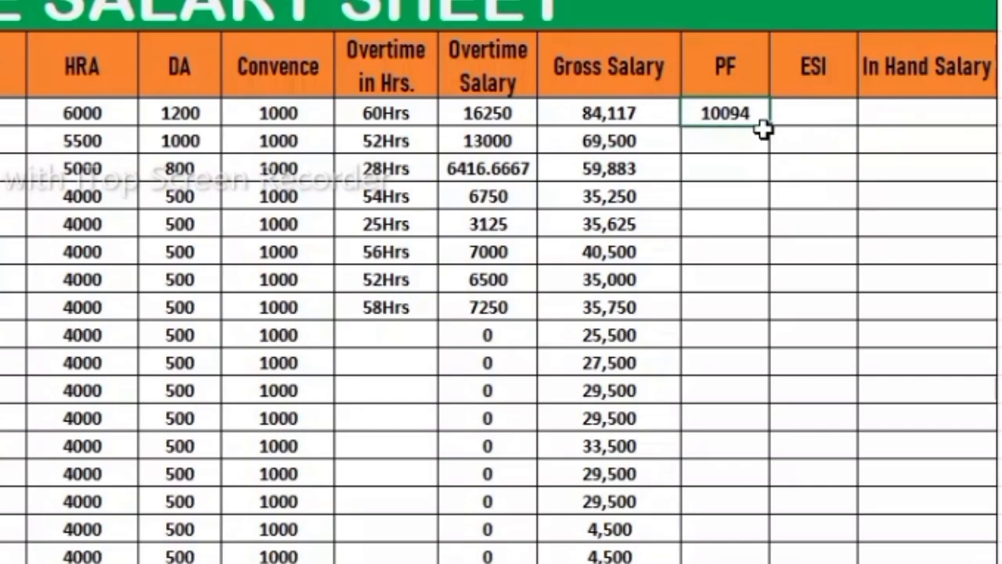
double_click(770, 126)
click(836, 121)
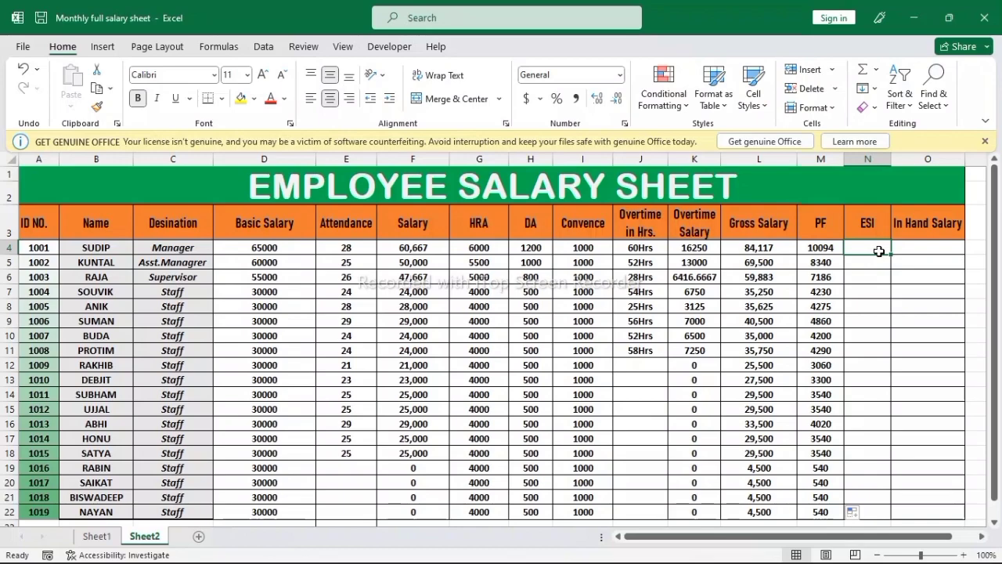
Try the formula =L4*12/5 for the first employee's ESI in cell N4
text(=)
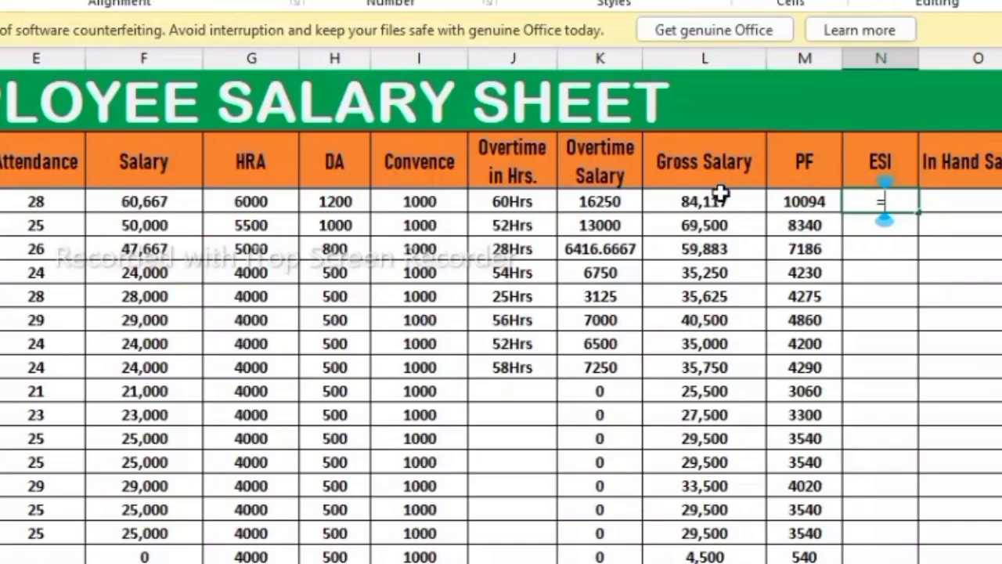
click(718, 197)
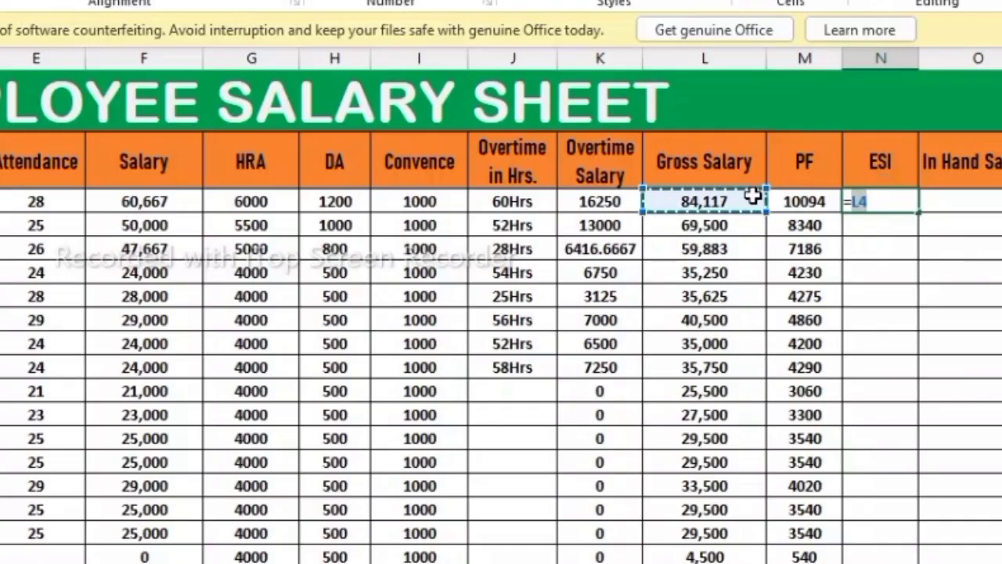
text(*)
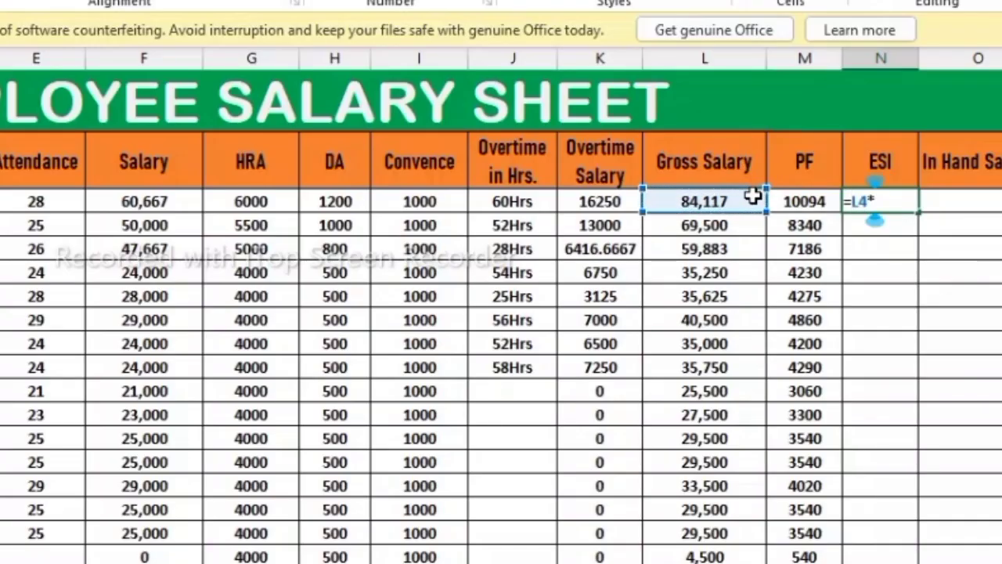
text(12)
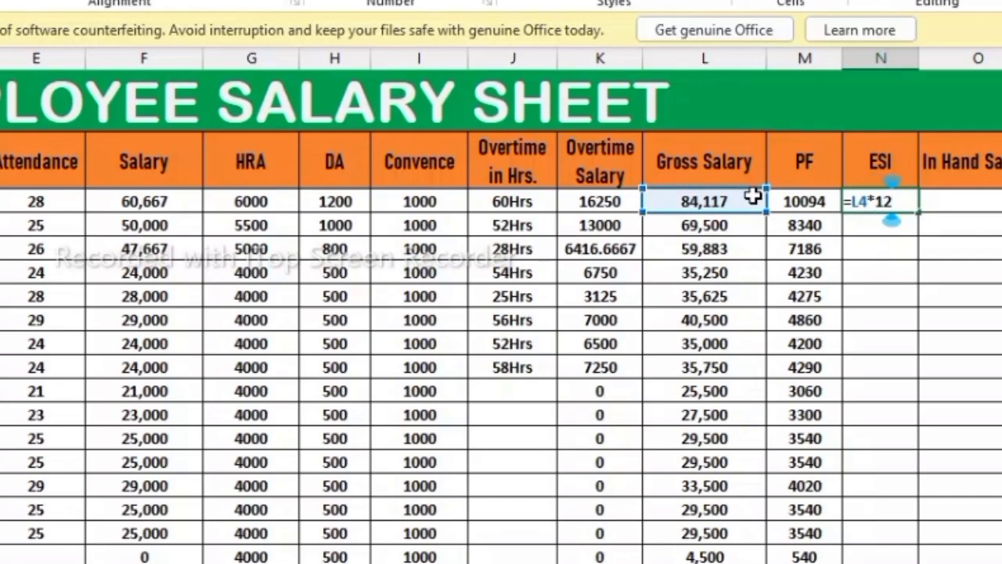
text(/5)
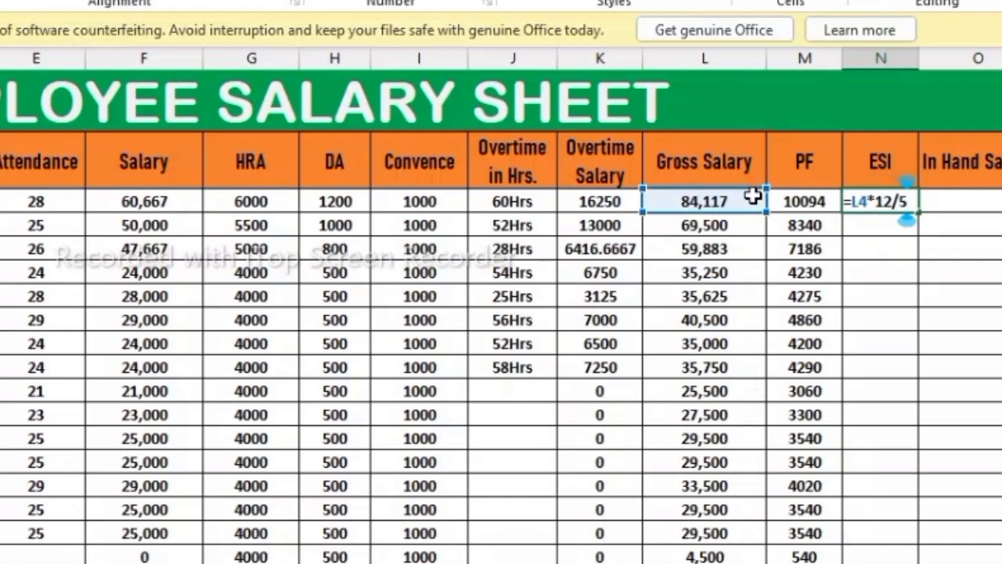
key(Return)
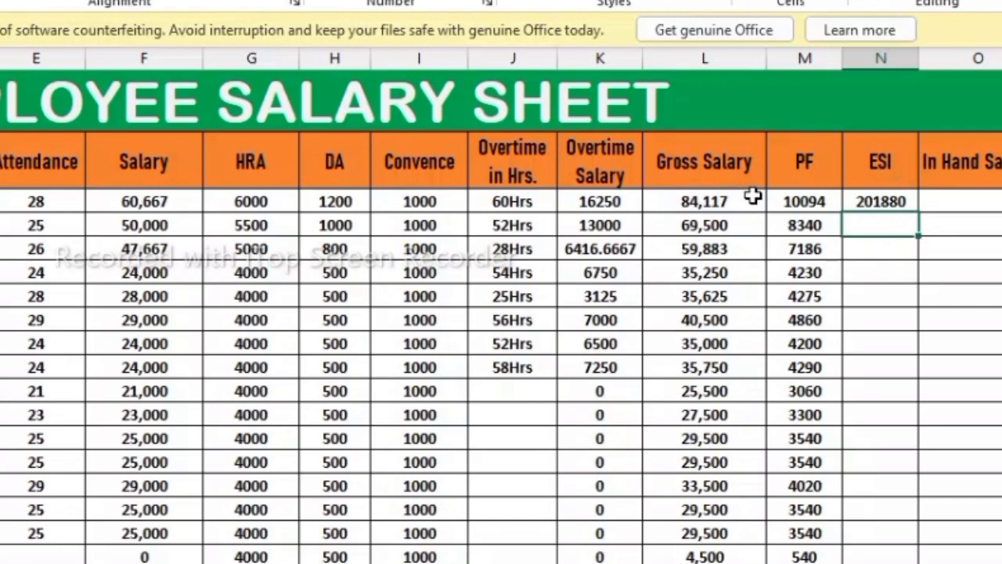
Replace the ESI formula in cell N4 with =L4*5/100 to calculate 5 percent of the gross salary
double_click(854, 197)
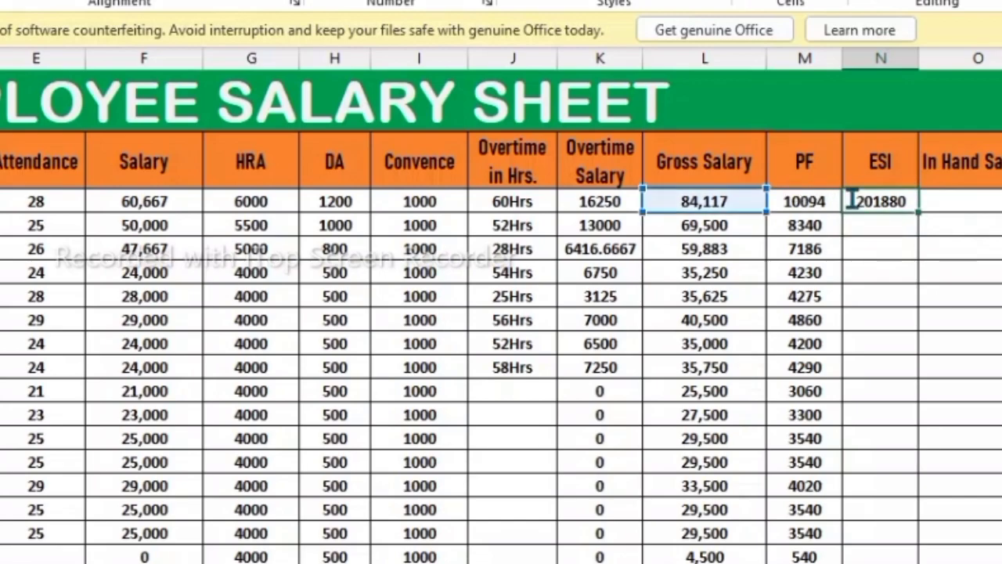
click(910, 202)
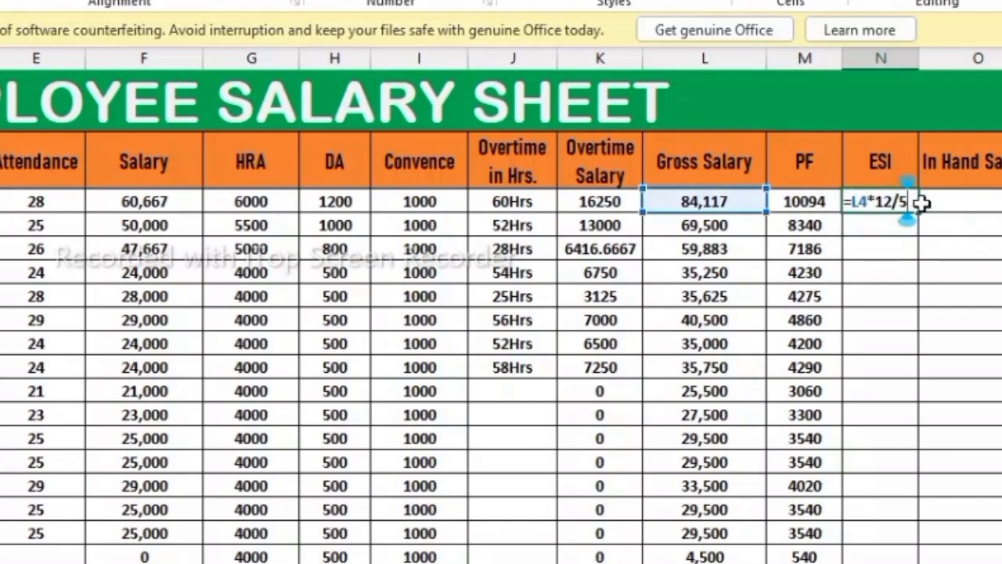
key(BackSpace)
key(BackSpace)
key(BackSpace)
key(BackSpace)
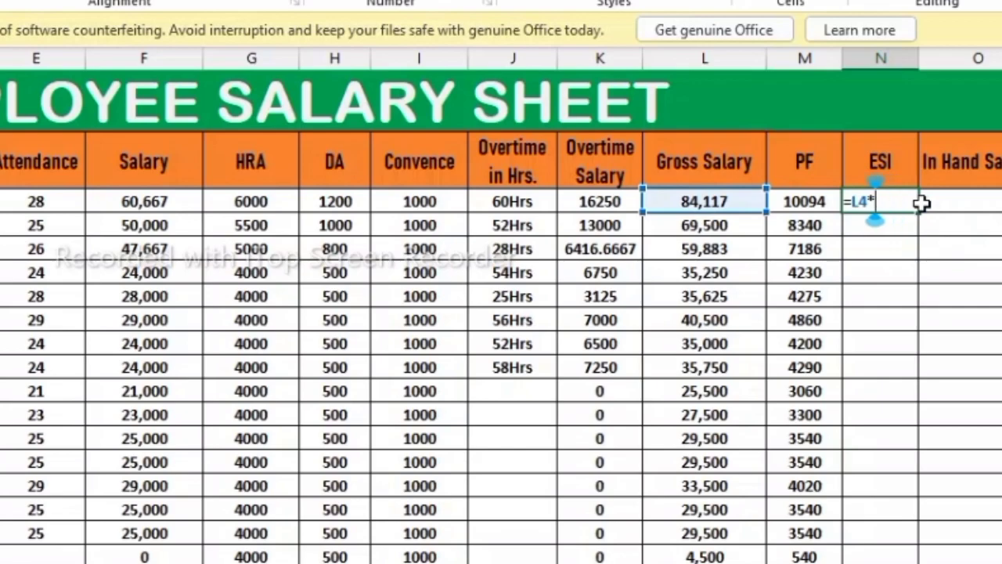
text(5)
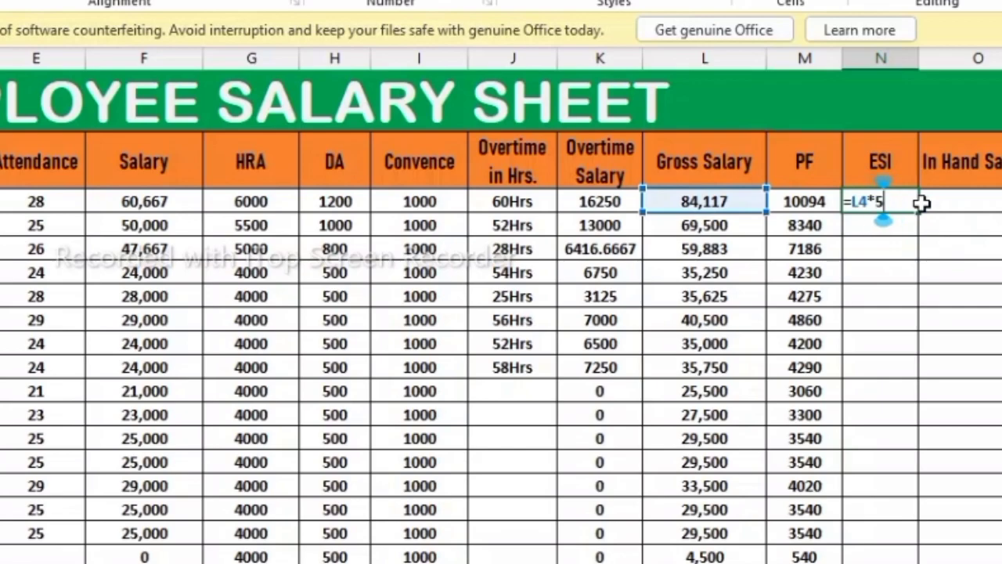
key(BackSpace)
key(BackSpace)
key(BackSpace)
key(BackSpace)
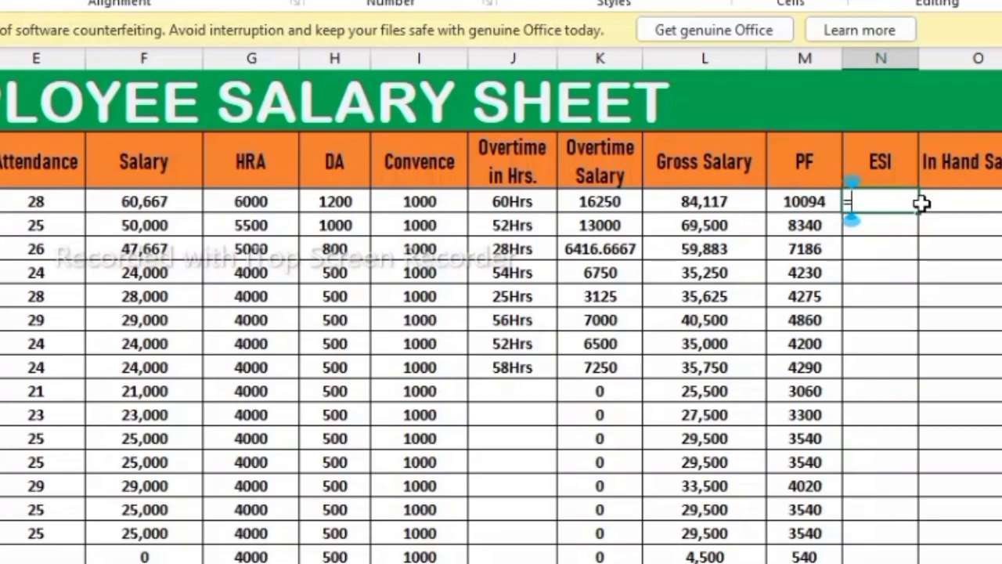
click(744, 204)
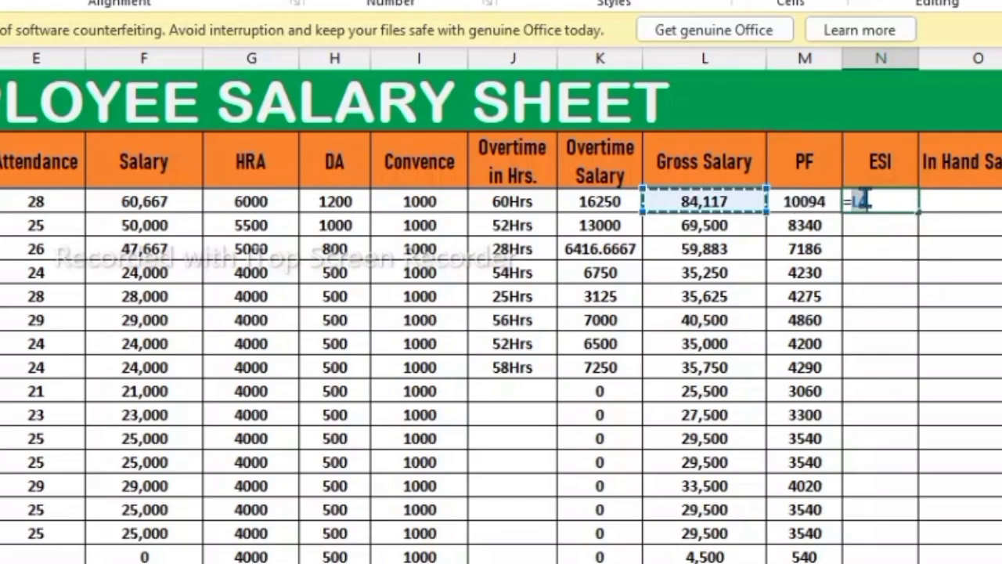
text(*5/)
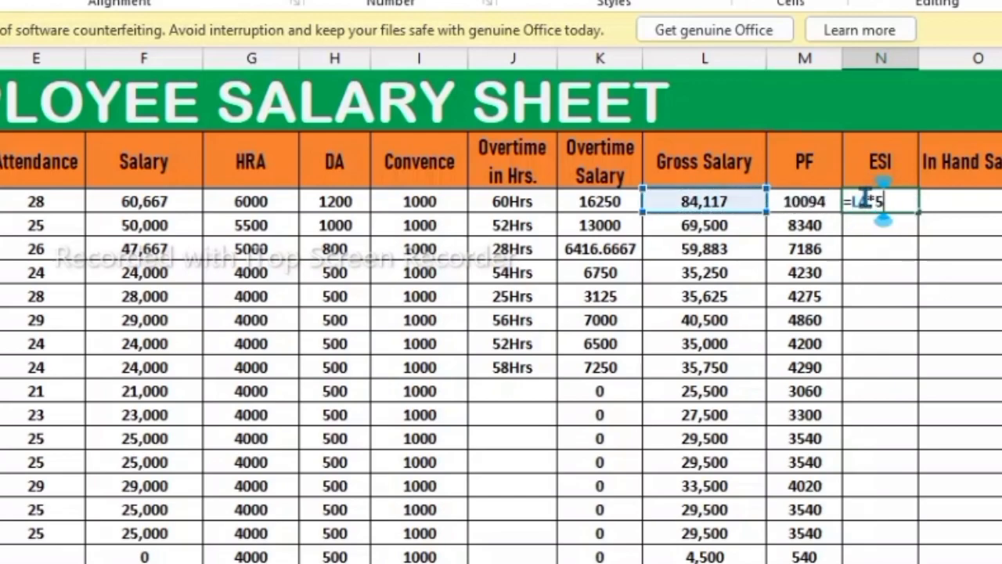
text(100)
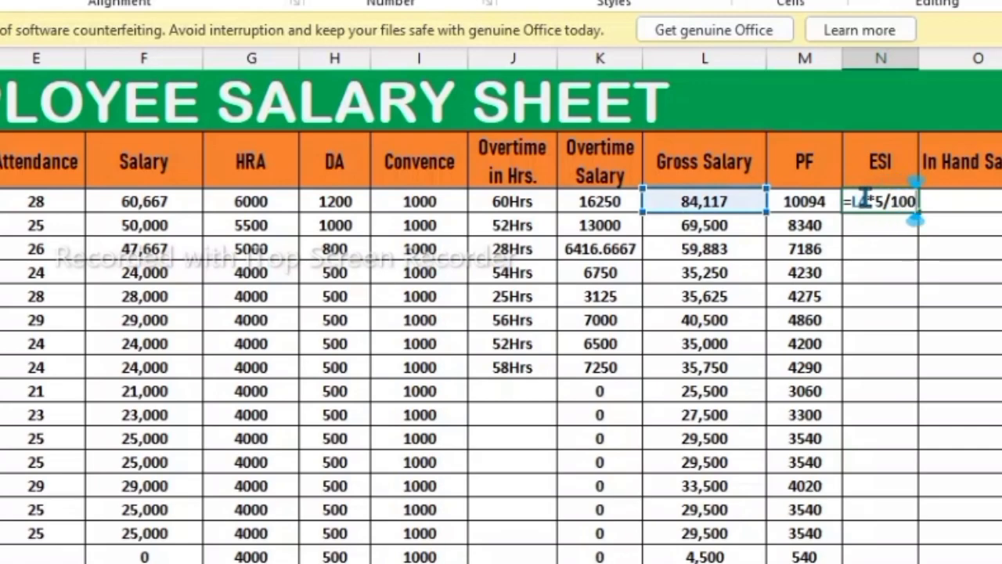
key(Return)
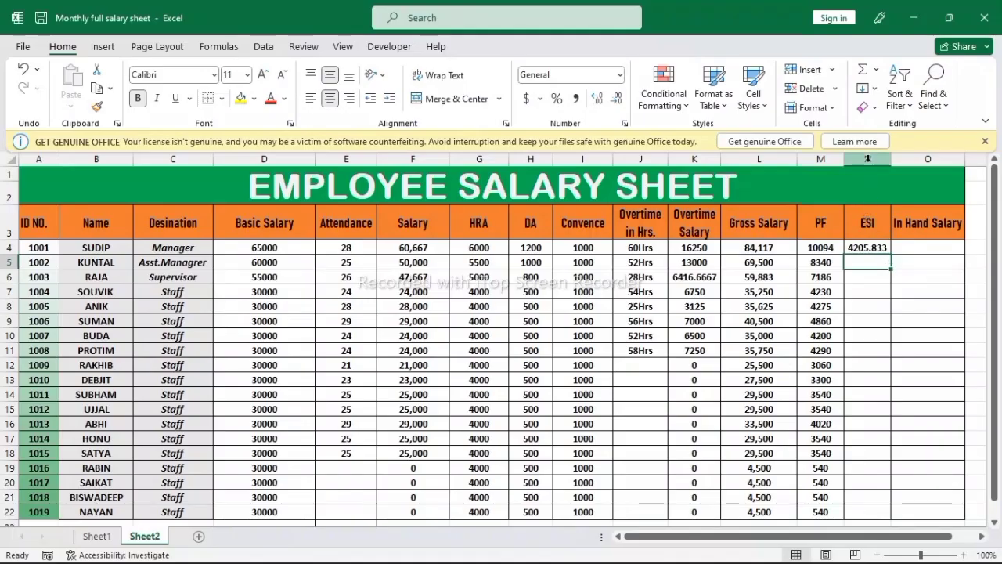
Format the ESI amount in cell N4 to show no decimal places
click(868, 158)
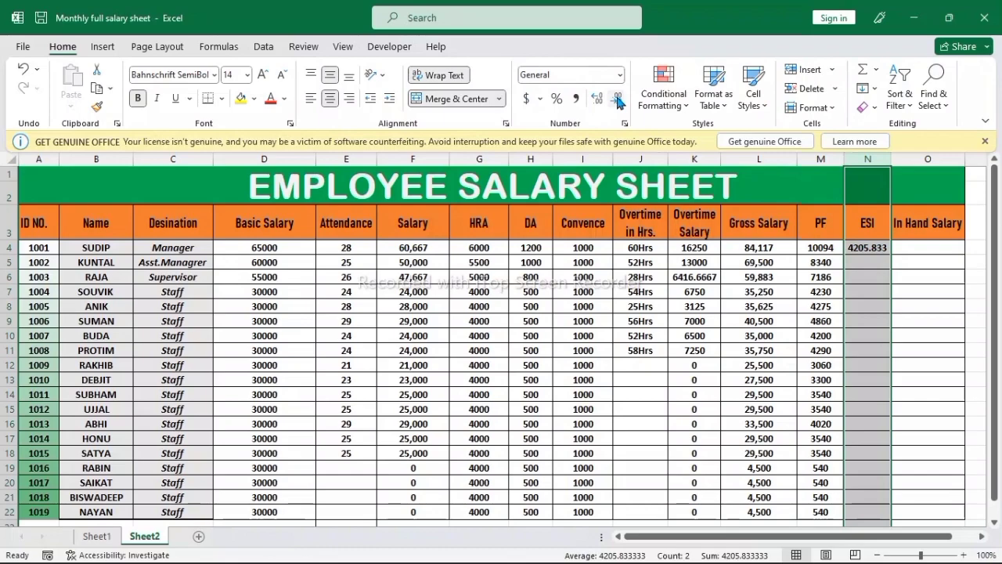
click(936, 332)
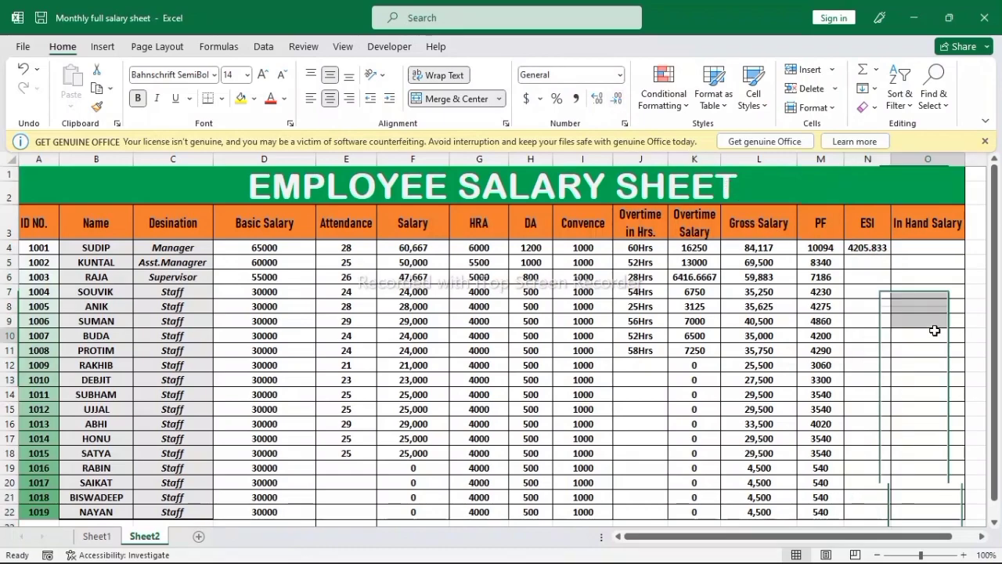
click(874, 249)
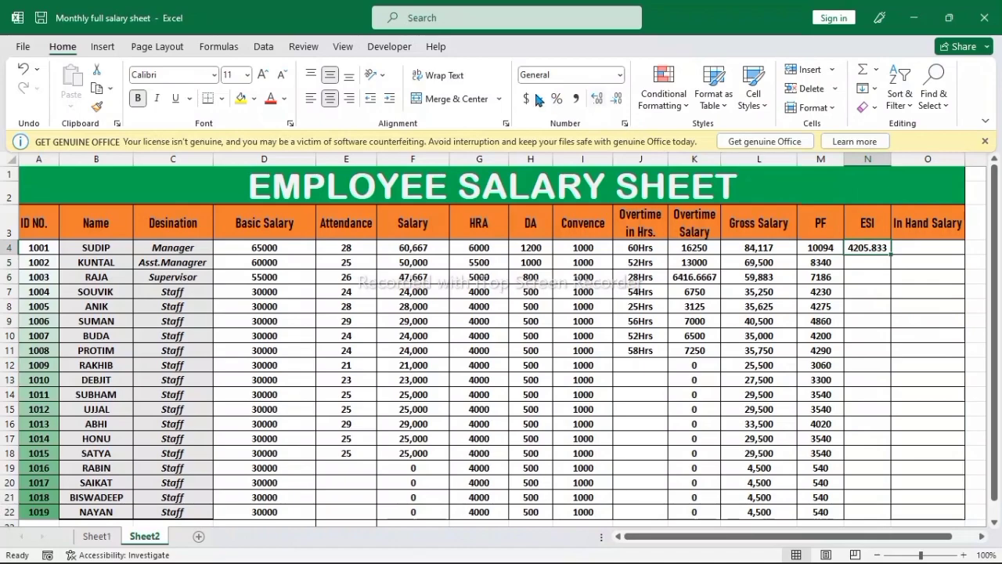
click(597, 98)
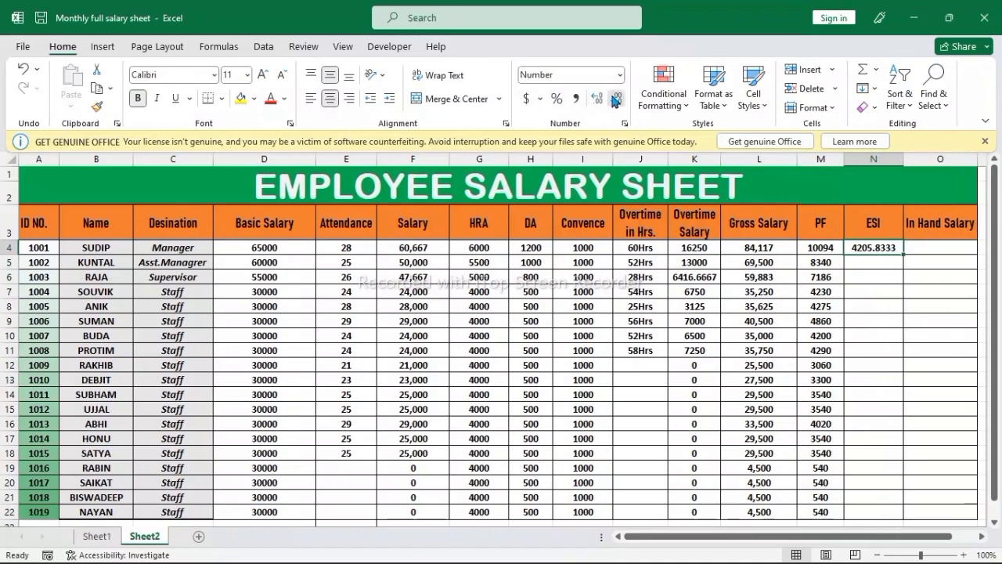
click(616, 100)
click(616, 100)
click(616, 101)
click(616, 101)
click(889, 364)
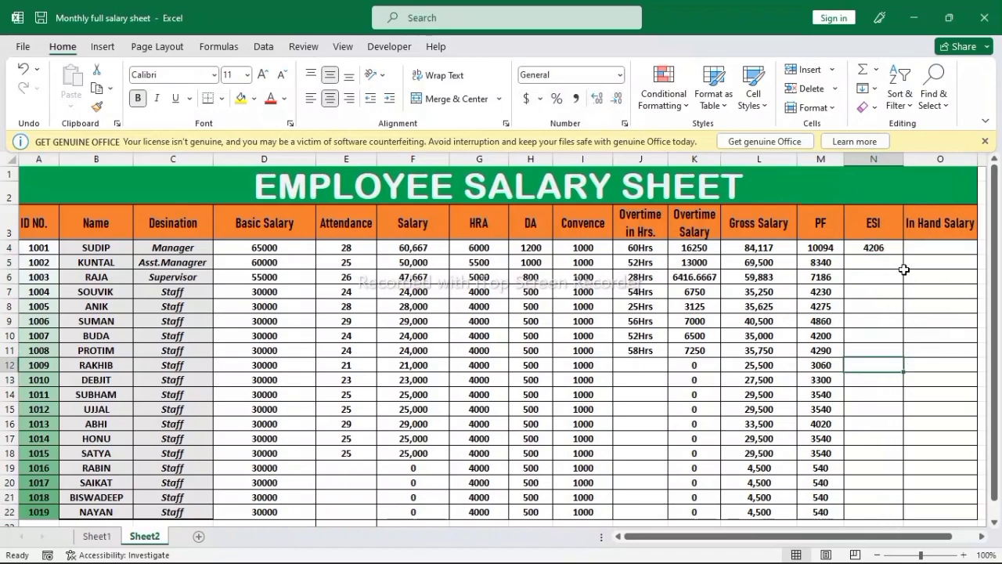
Copy the ESI formula from cell N4 down to all employee rows through row 22
click(893, 249)
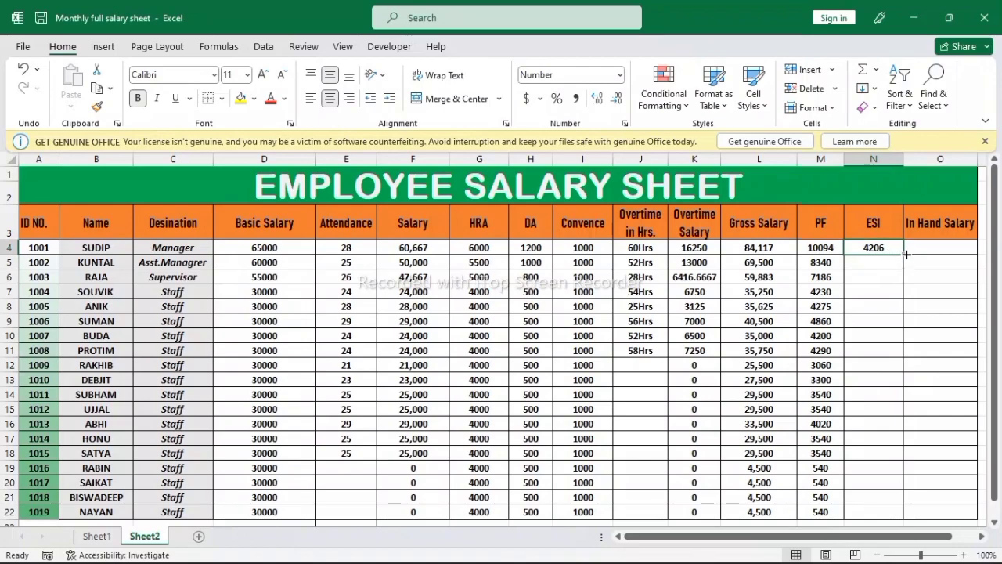
double_click(907, 254)
click(931, 345)
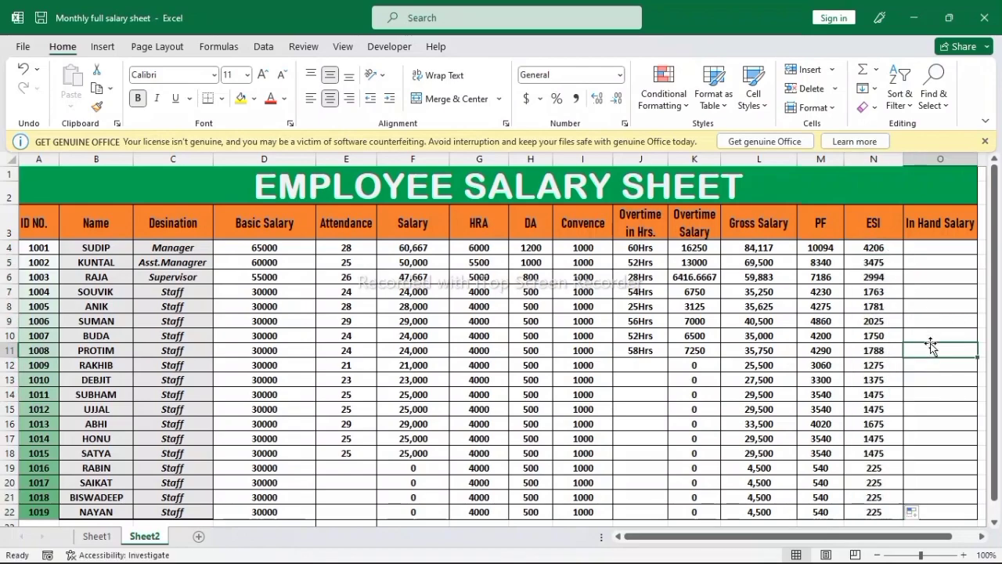
Enter the In Hand Salary formula =L4-(M4+N4) in cell O4, subtracting PF and ESI from the gross salary
click(939, 249)
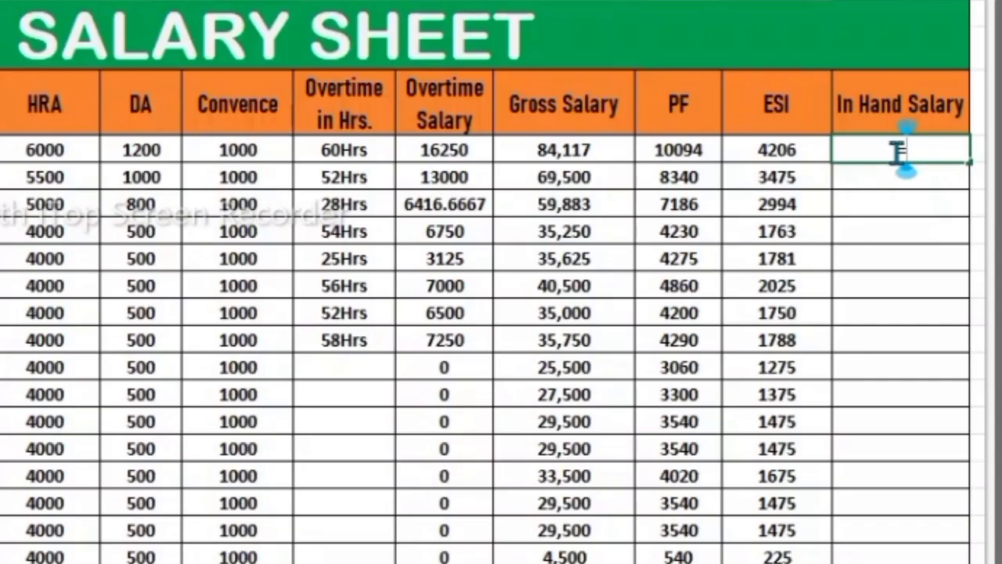
text(=)
click(614, 160)
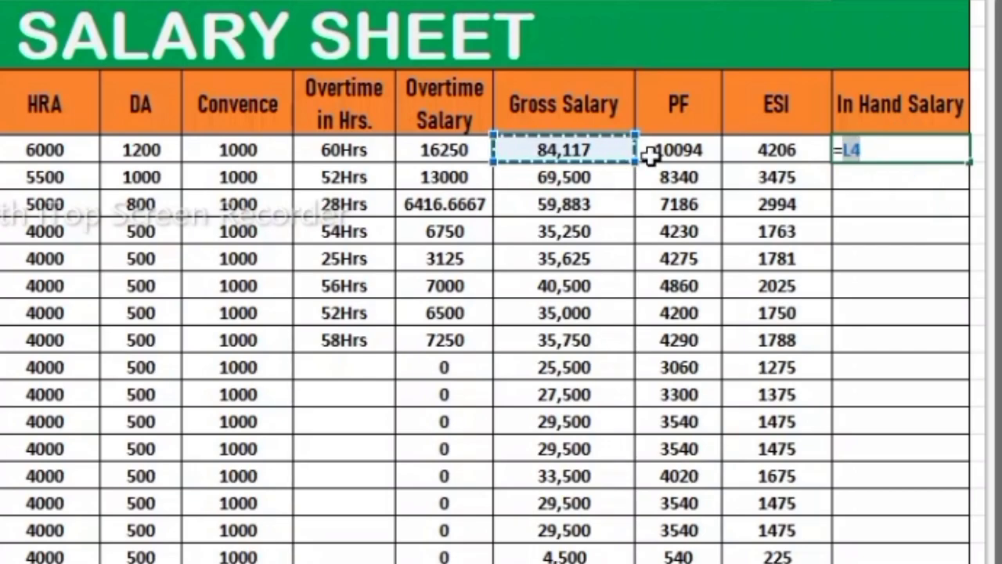
text(-)
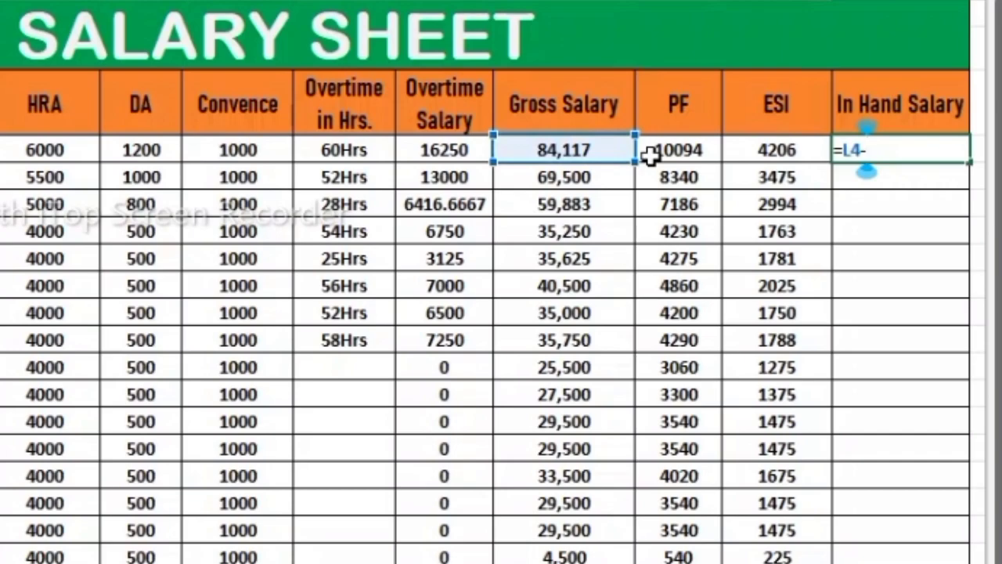
text(()
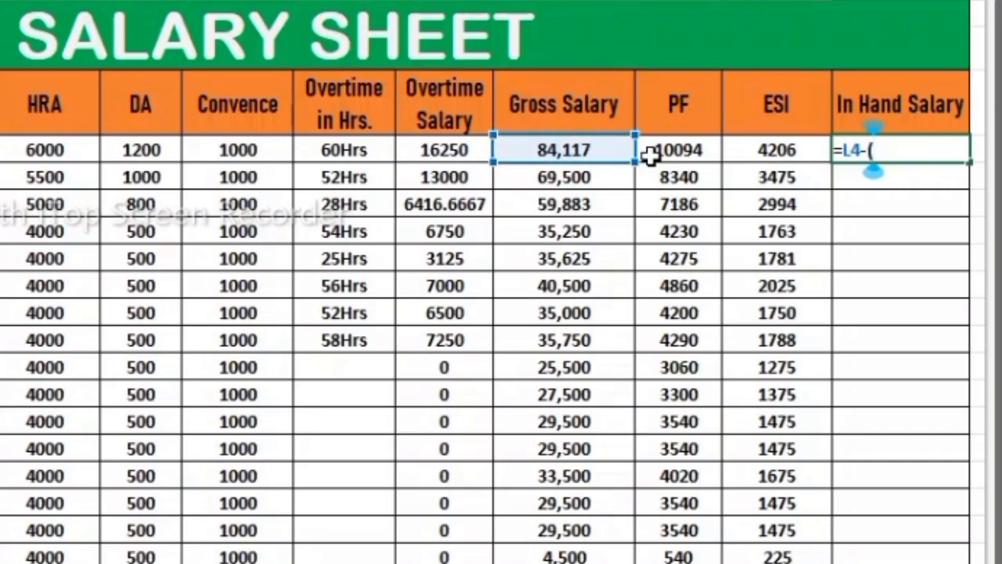
click(657, 152)
text(+)
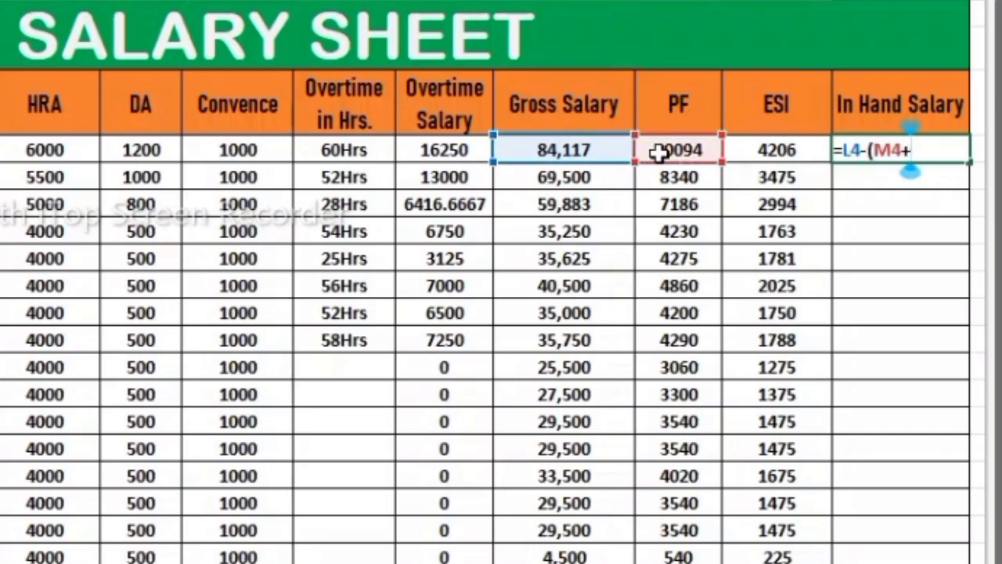
click(748, 150)
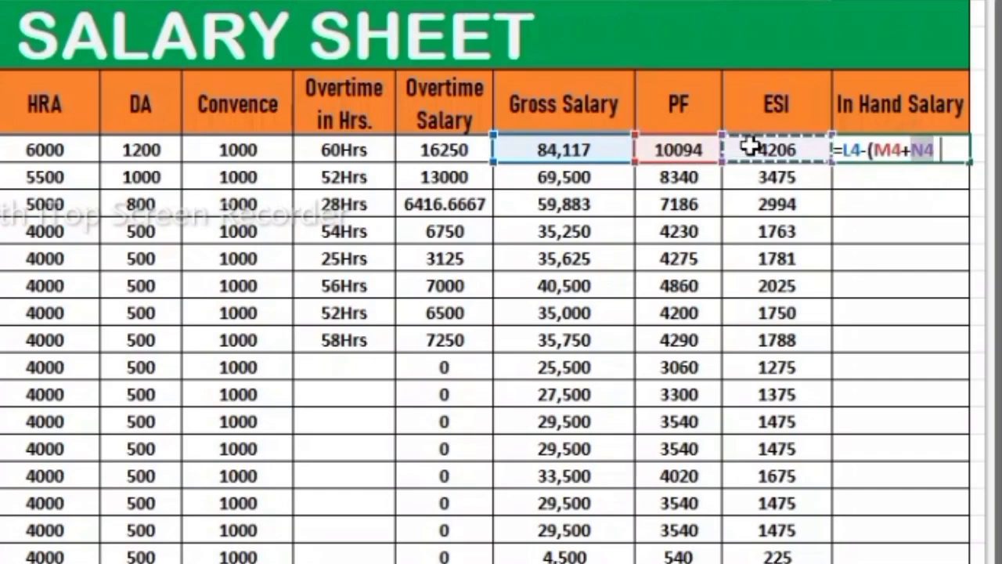
text())
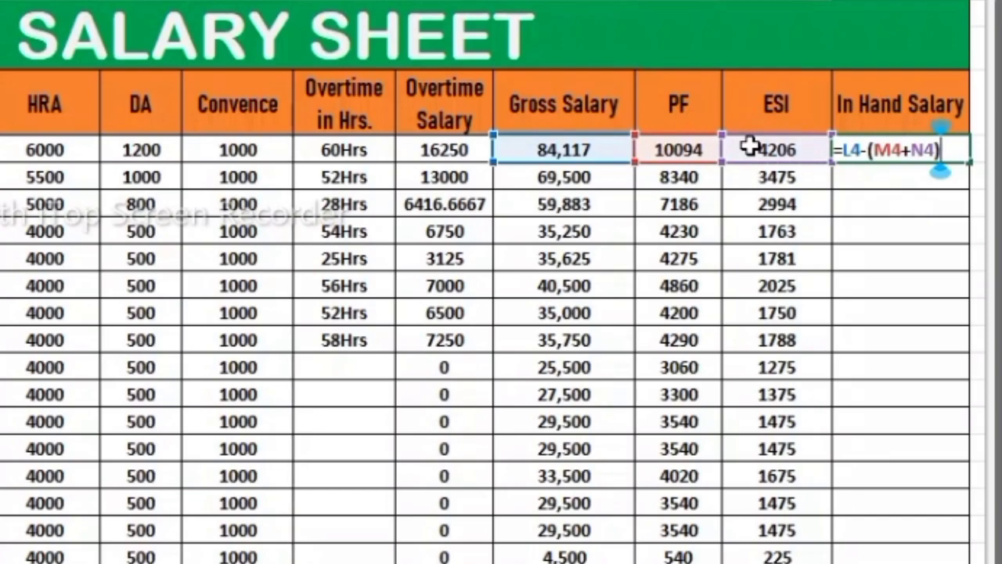
key(Return)
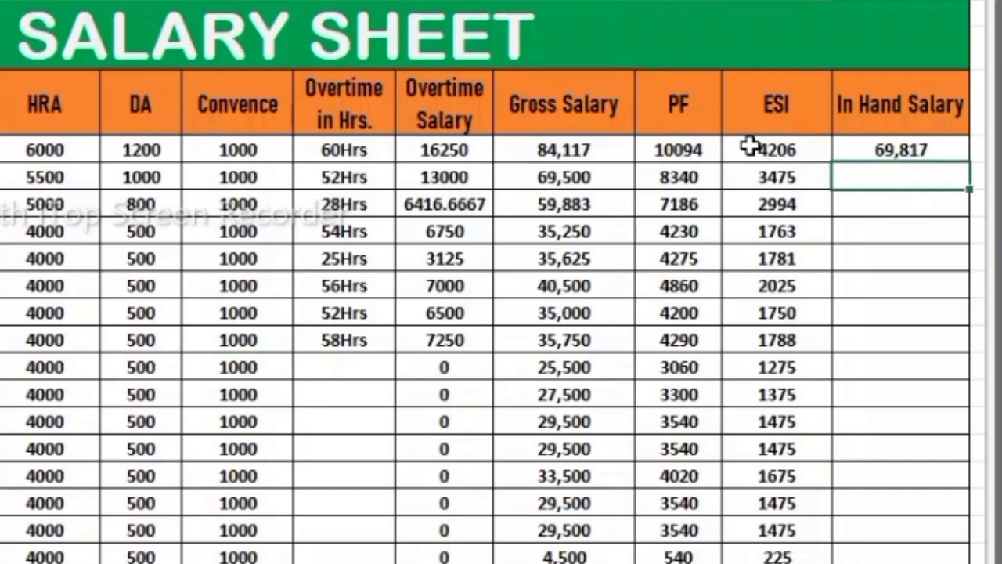
Copy the In Hand Salary formula from cell O4 down to all employee rows through row 22
click(916, 147)
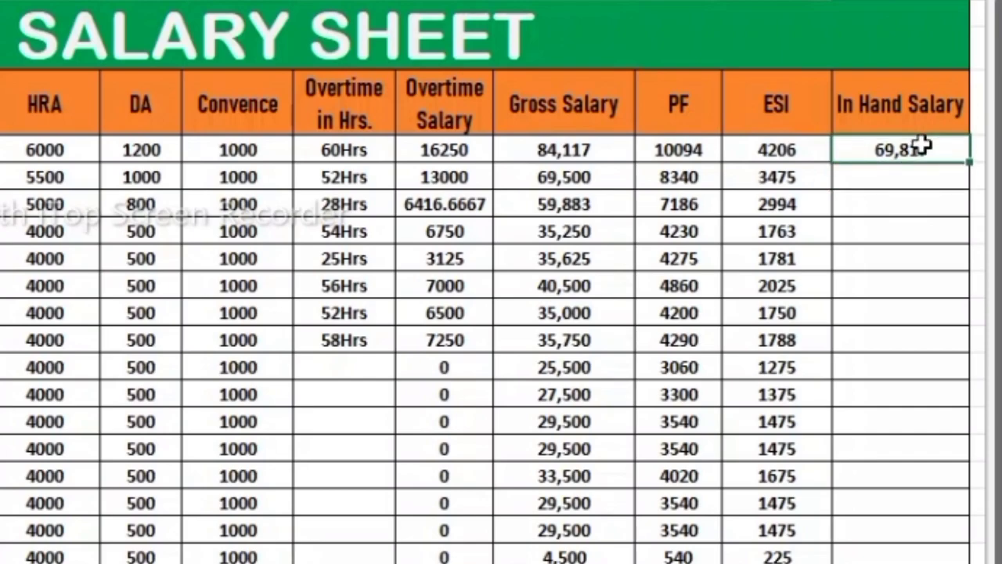
double_click(971, 160)
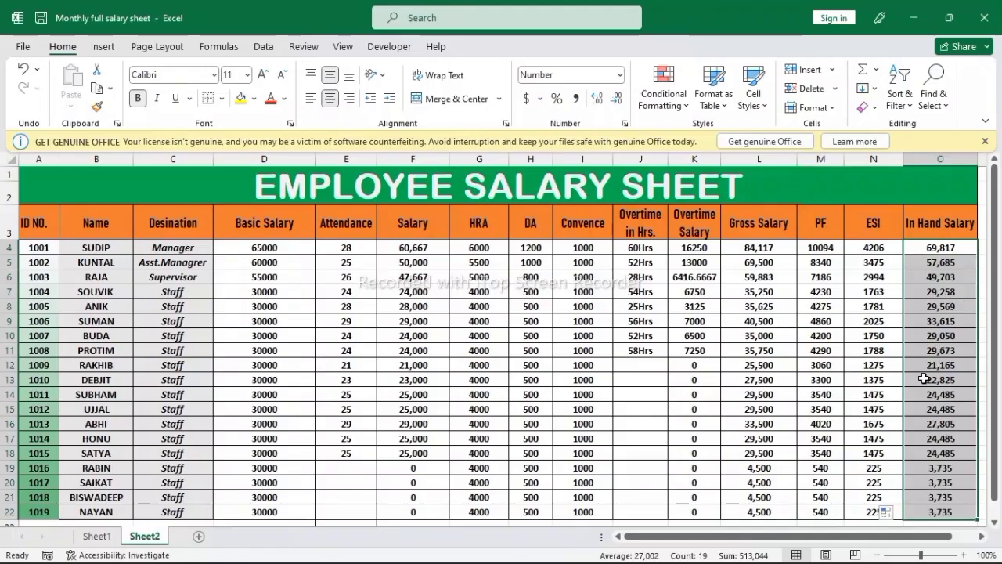
click(822, 421)
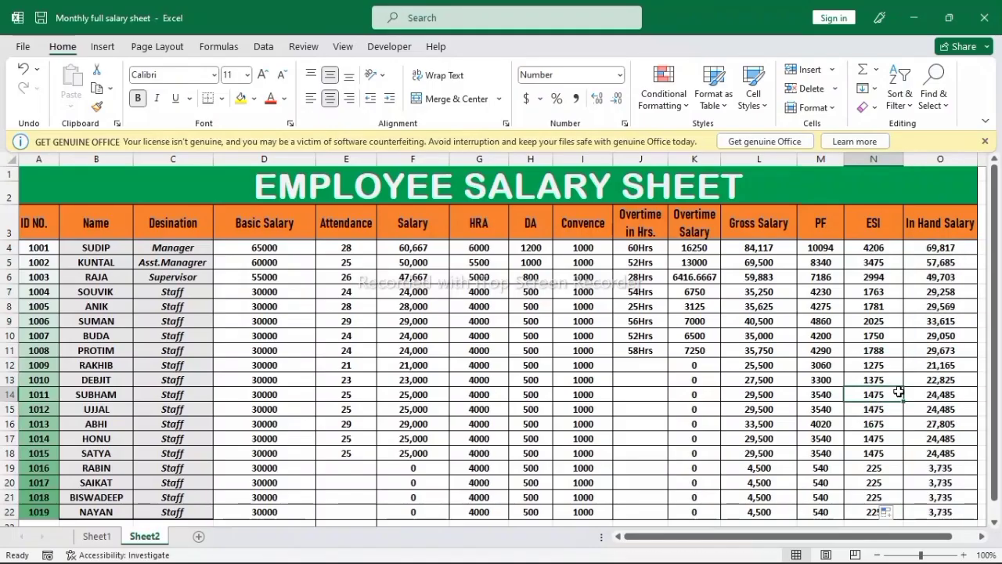